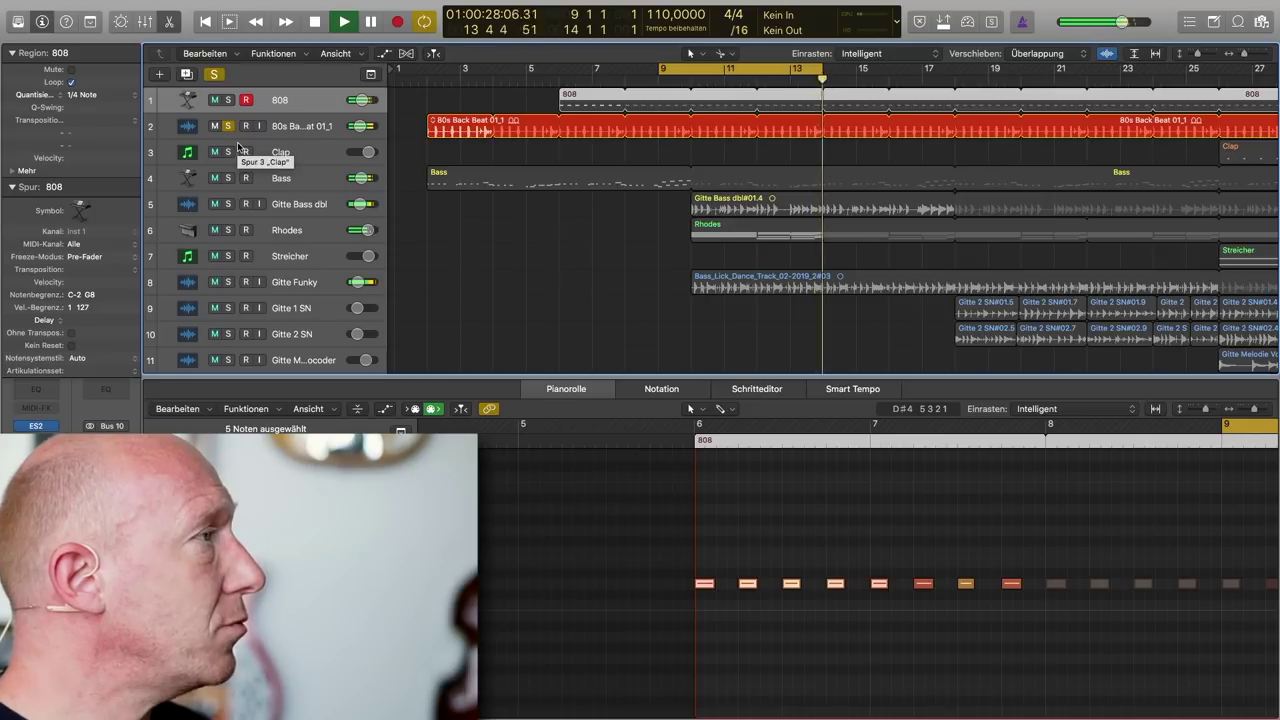
- Listen to the 808 soloed with the drum loop, and play the full mix with all track solos cleared
left_click(228, 100)
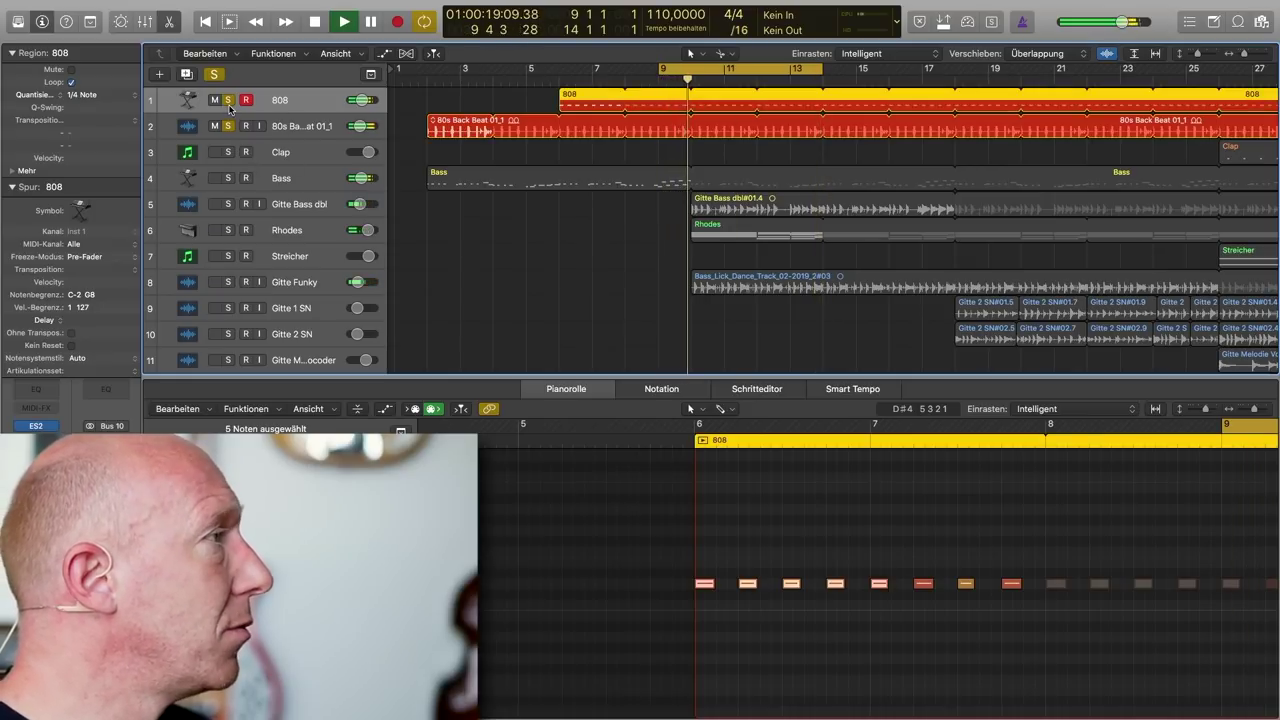
key("space")
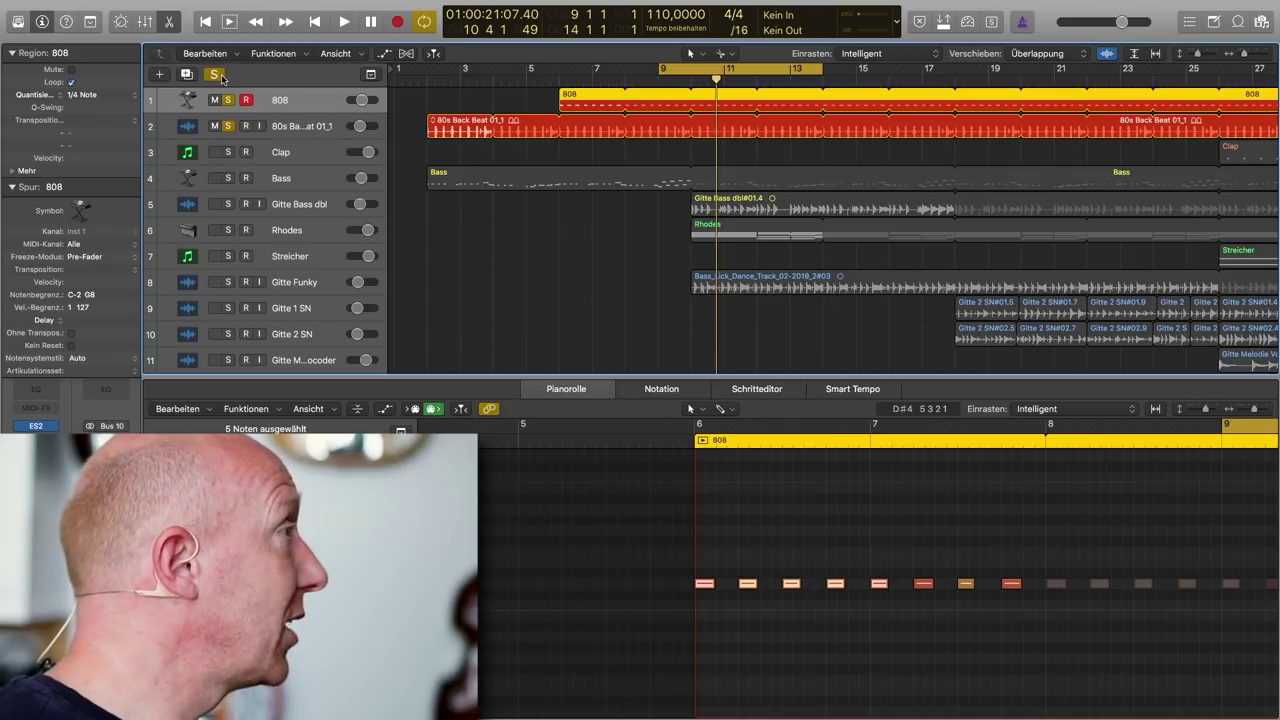
left_click(221, 77)
key("space")
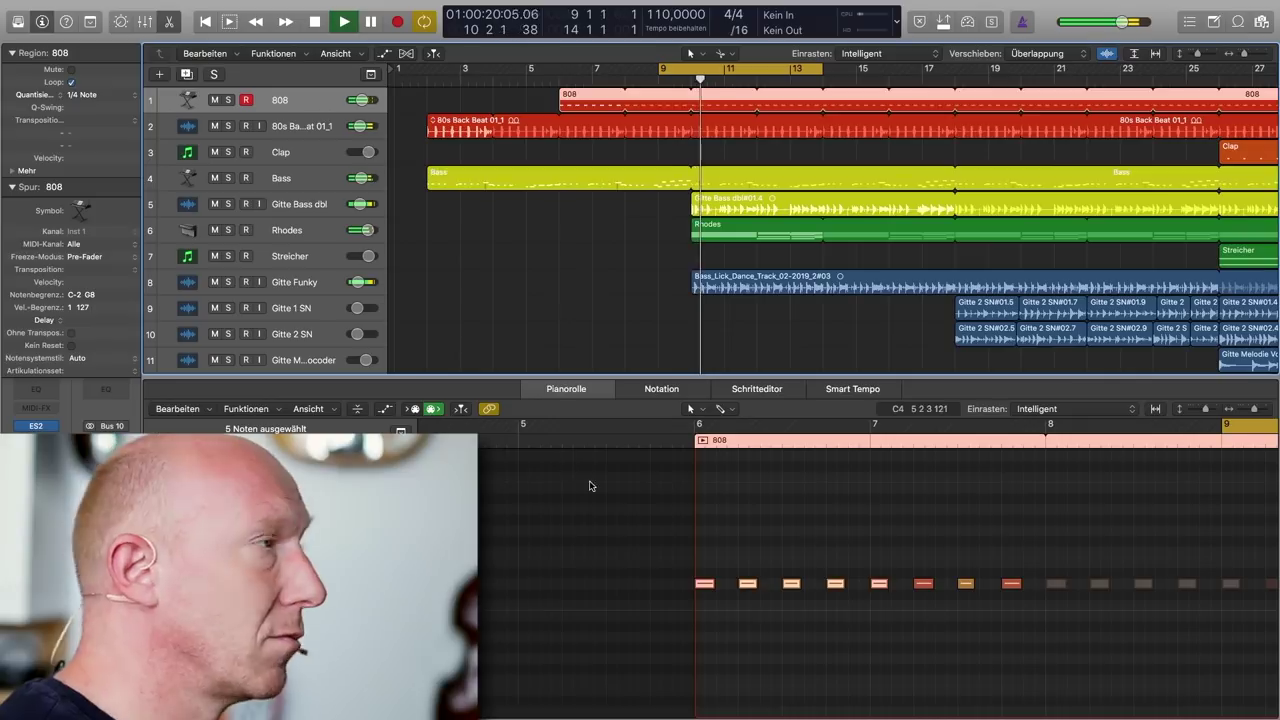
key("space")
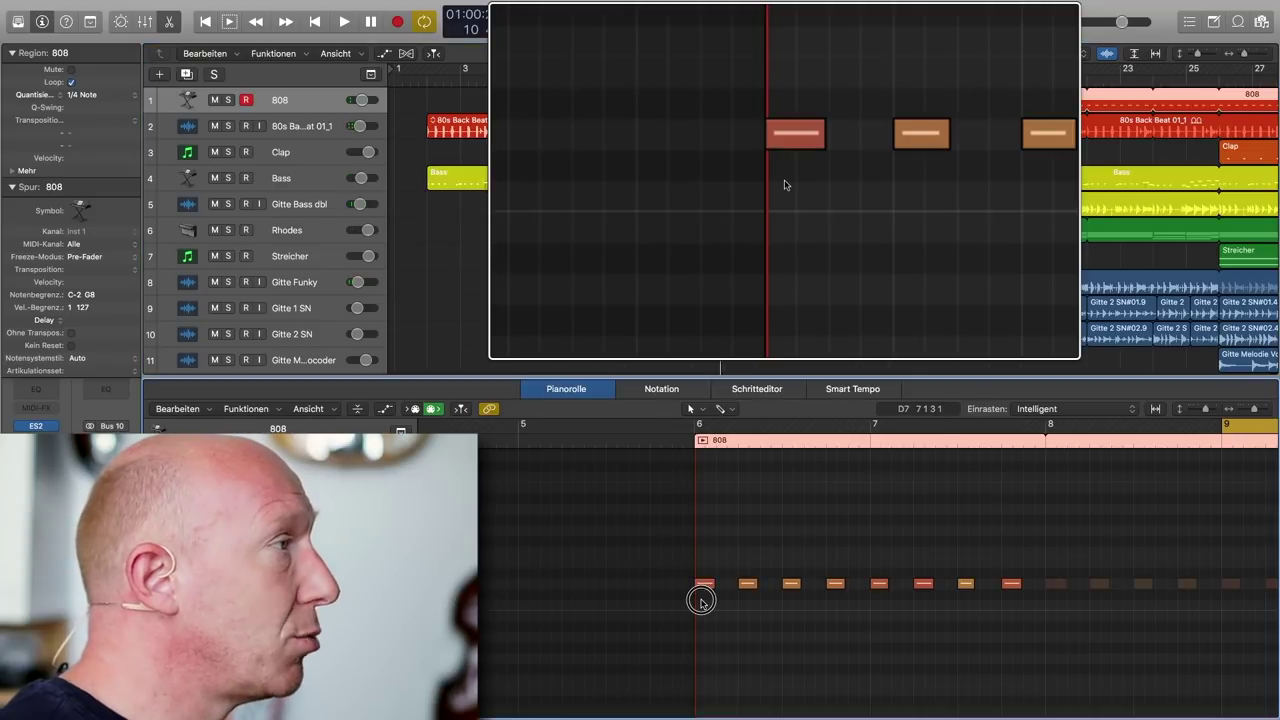
- Check the pitch of the first 808 note in the piano roll, briefly solo the 808, and listen to the full mix
left_click(704, 583)
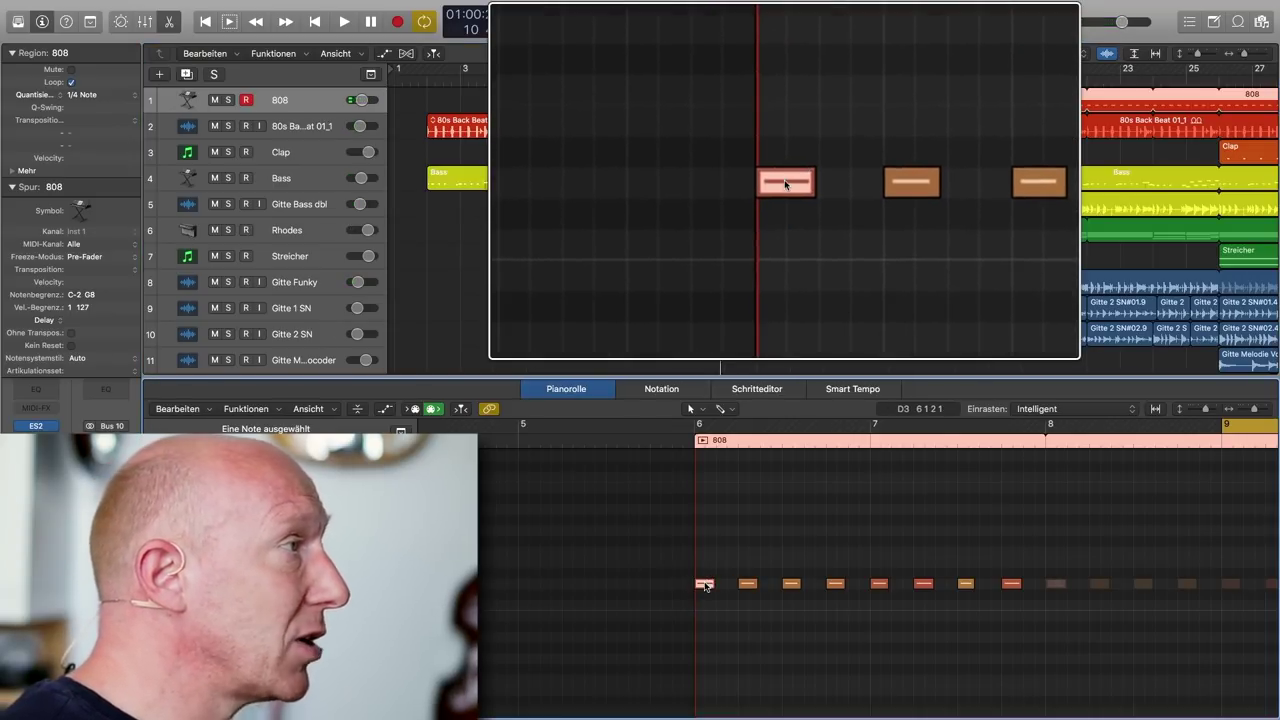
left_click(704, 583)
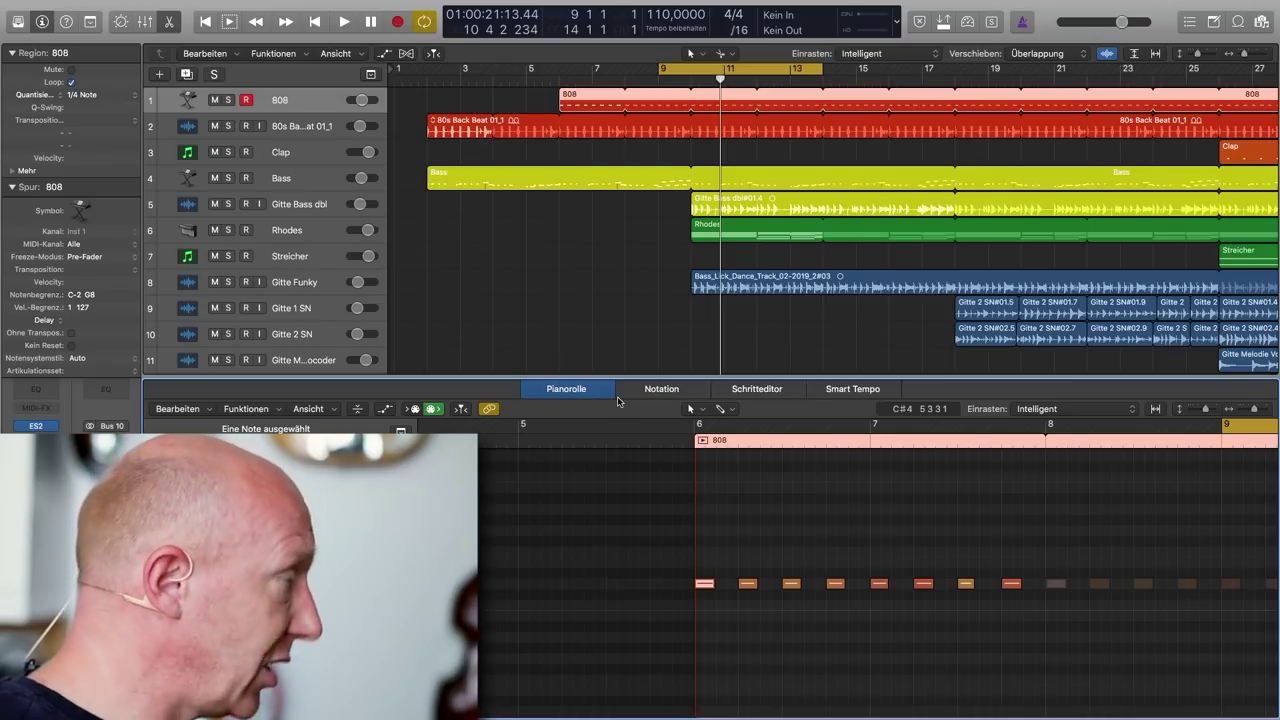
left_click(228, 100)
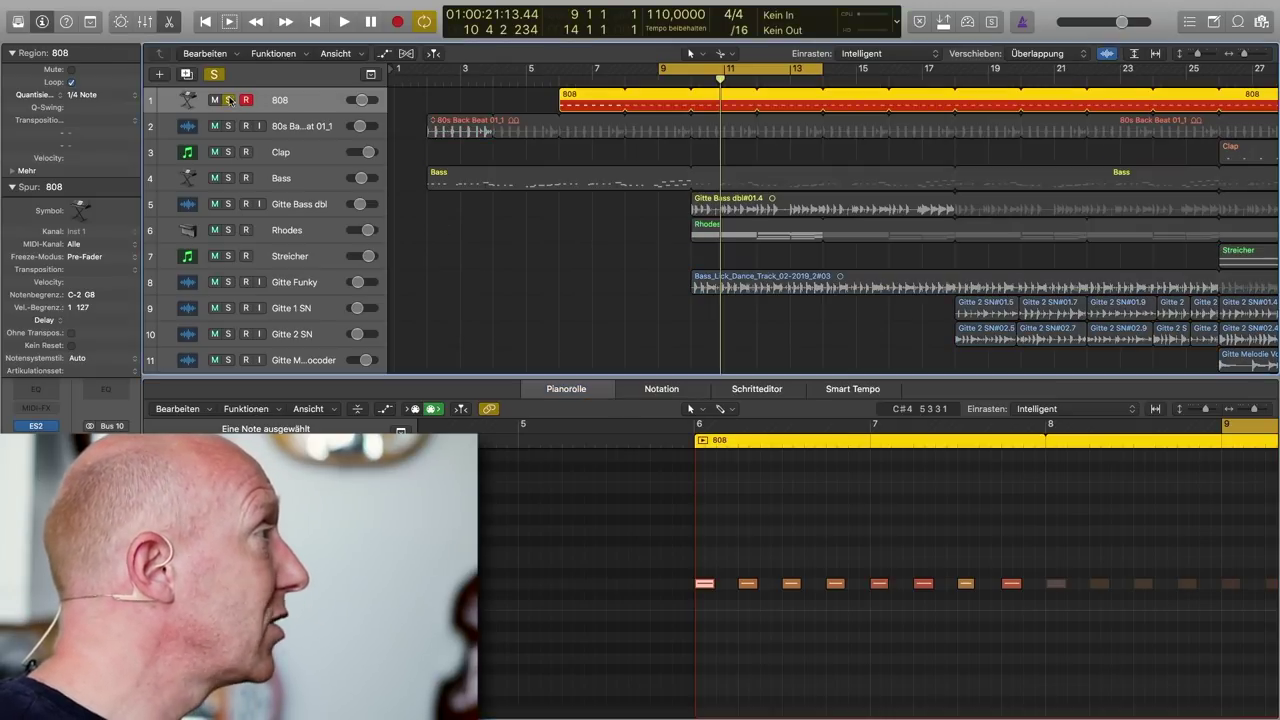
left_click(228, 100)
key("space")
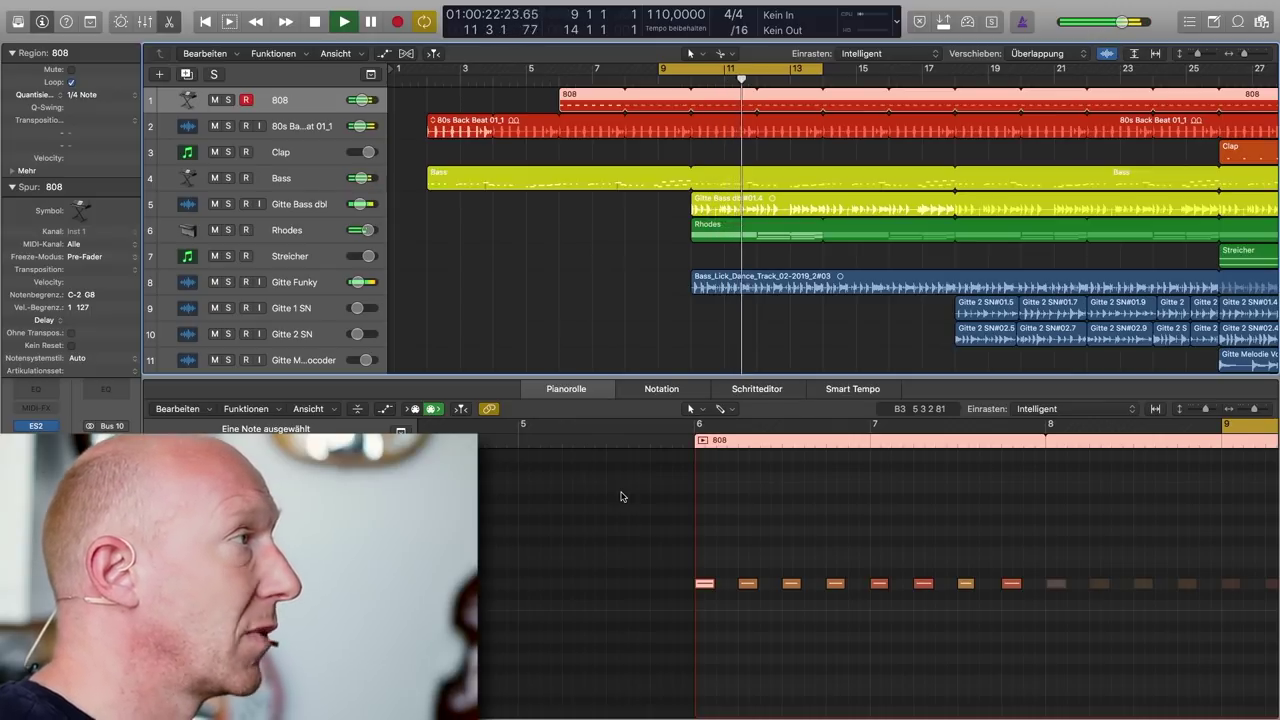
key("space")
- Transpose the eight 808 notes down to C3, comparing them against D3 during playback of the mix
left_click_drag(604, 516, 1108, 675)
left_click_drag(707, 589, 707, 610)
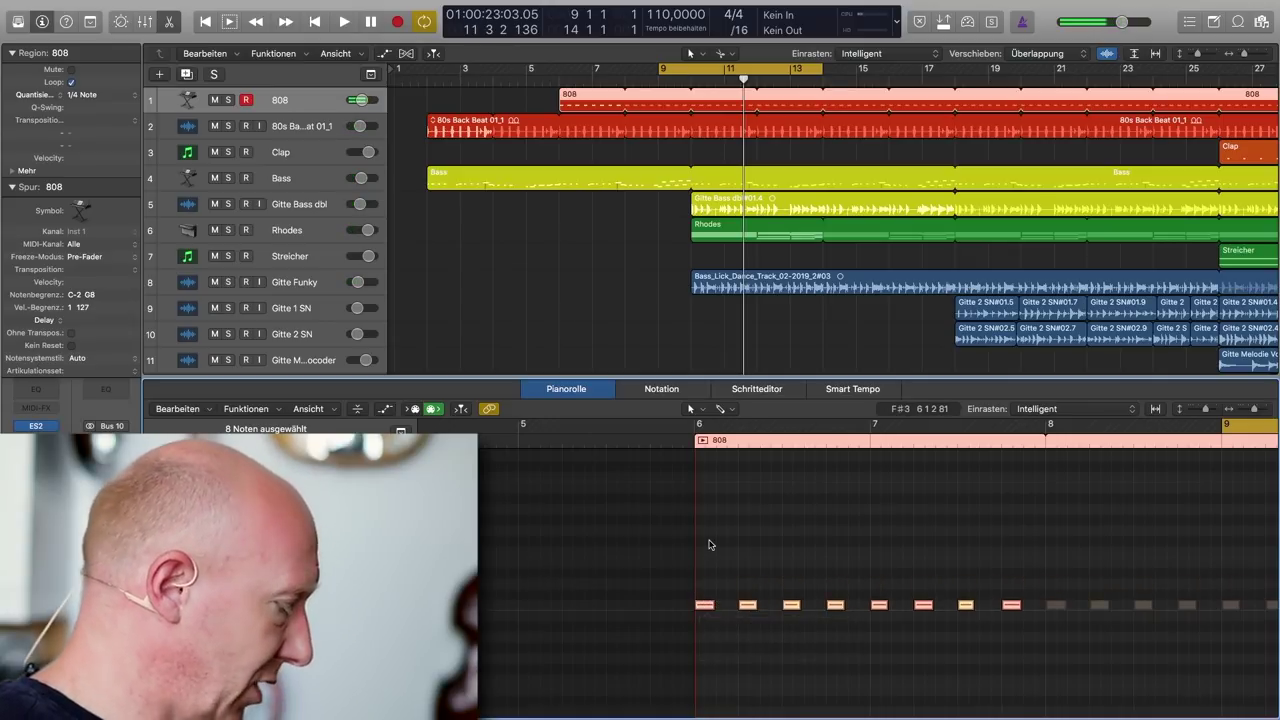
key("space")
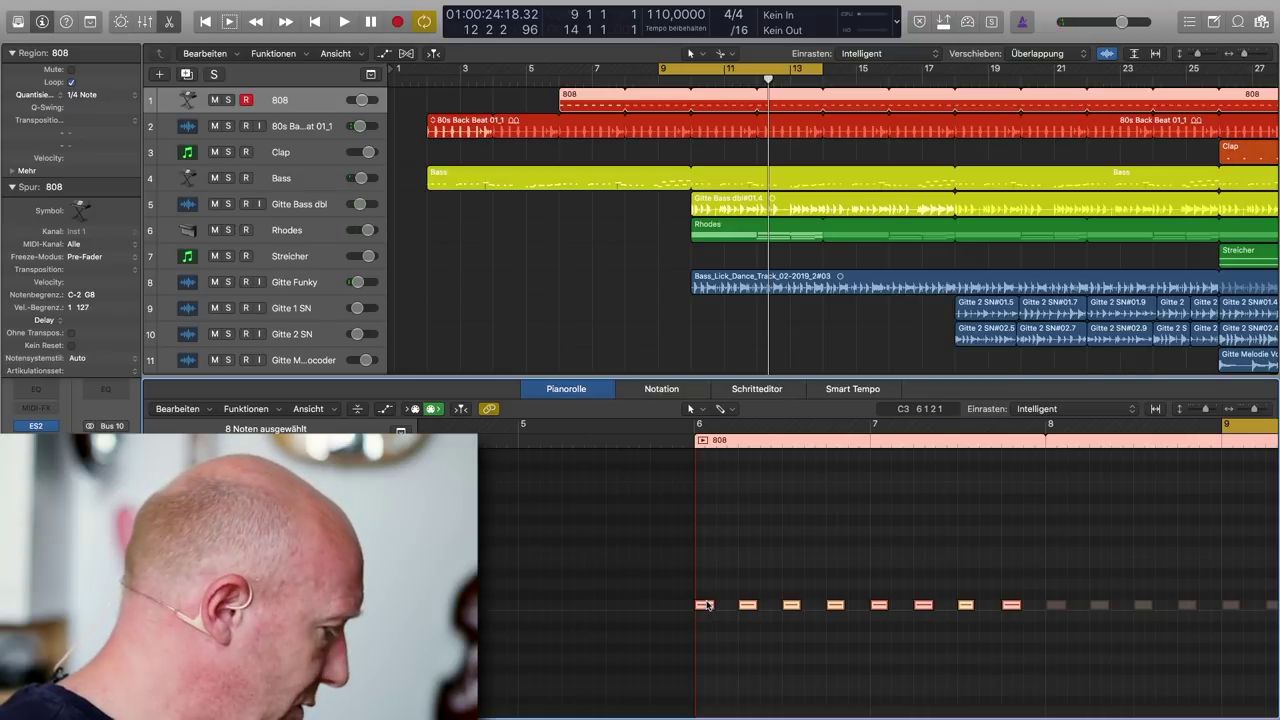
scroll(692, 583, "down", 2)
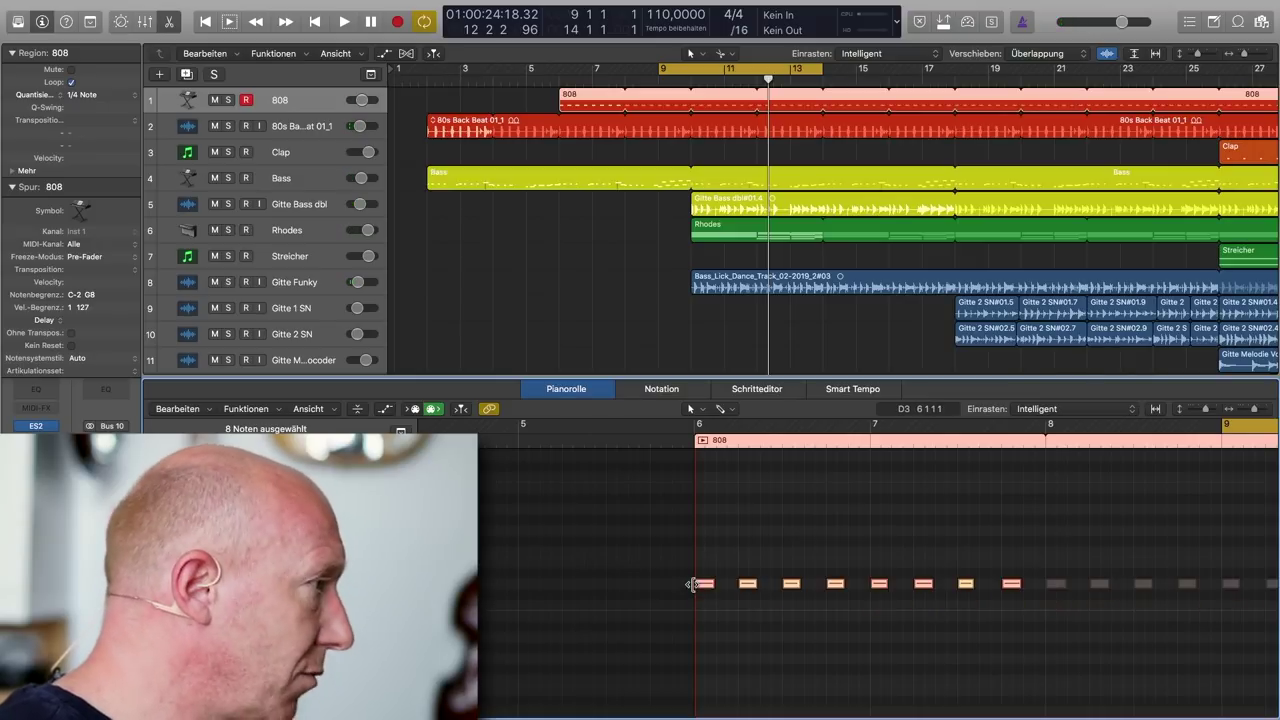
key("space")
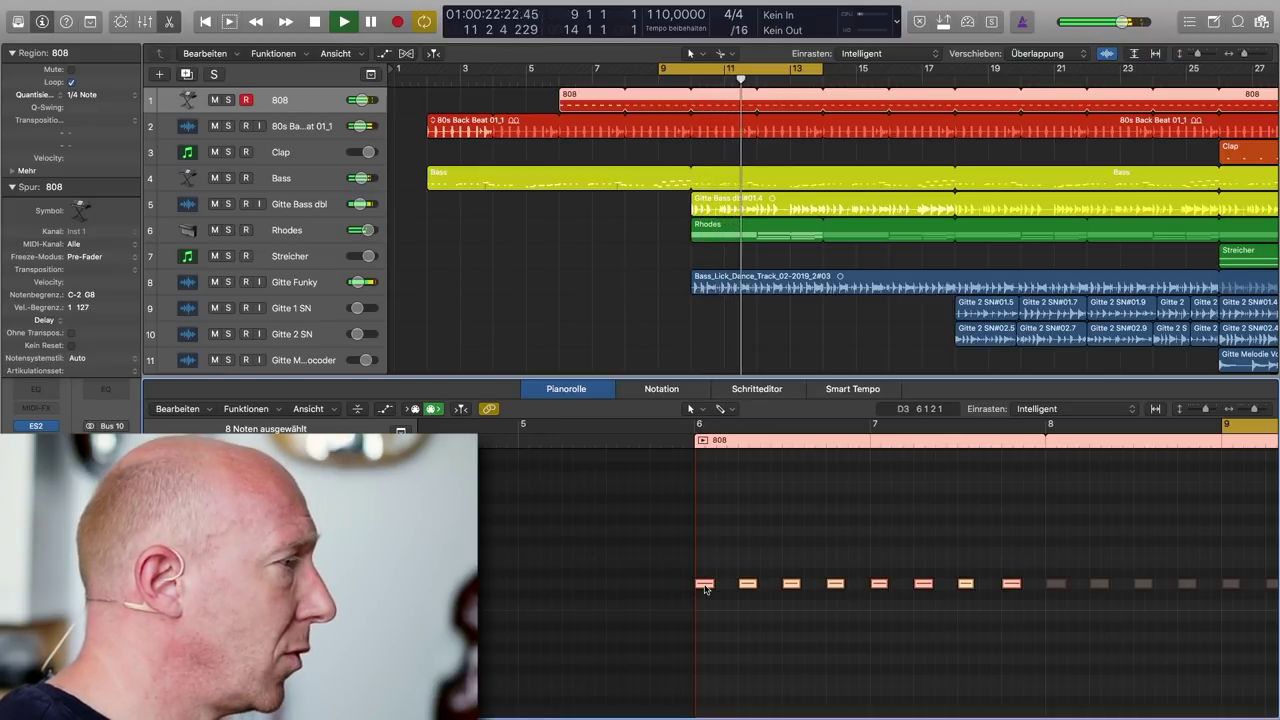
left_click_drag(705, 587, 706, 606)
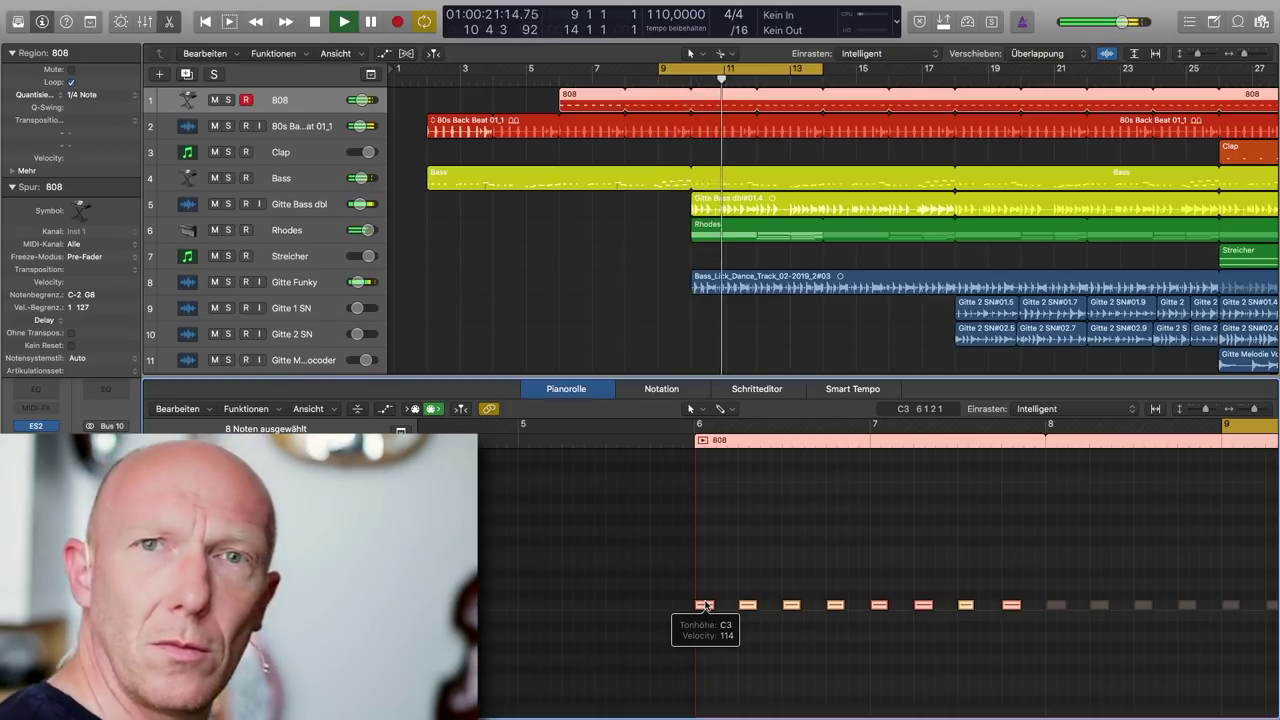
key("space")
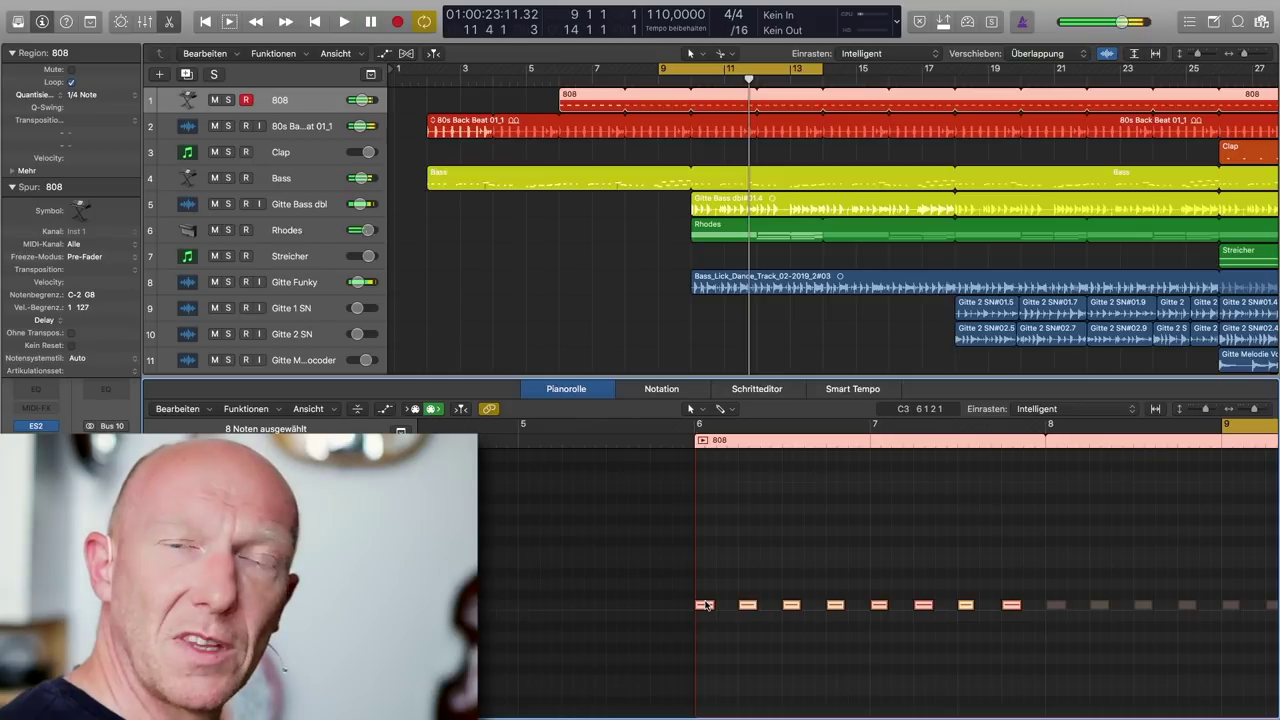
mouse_move(706, 606)
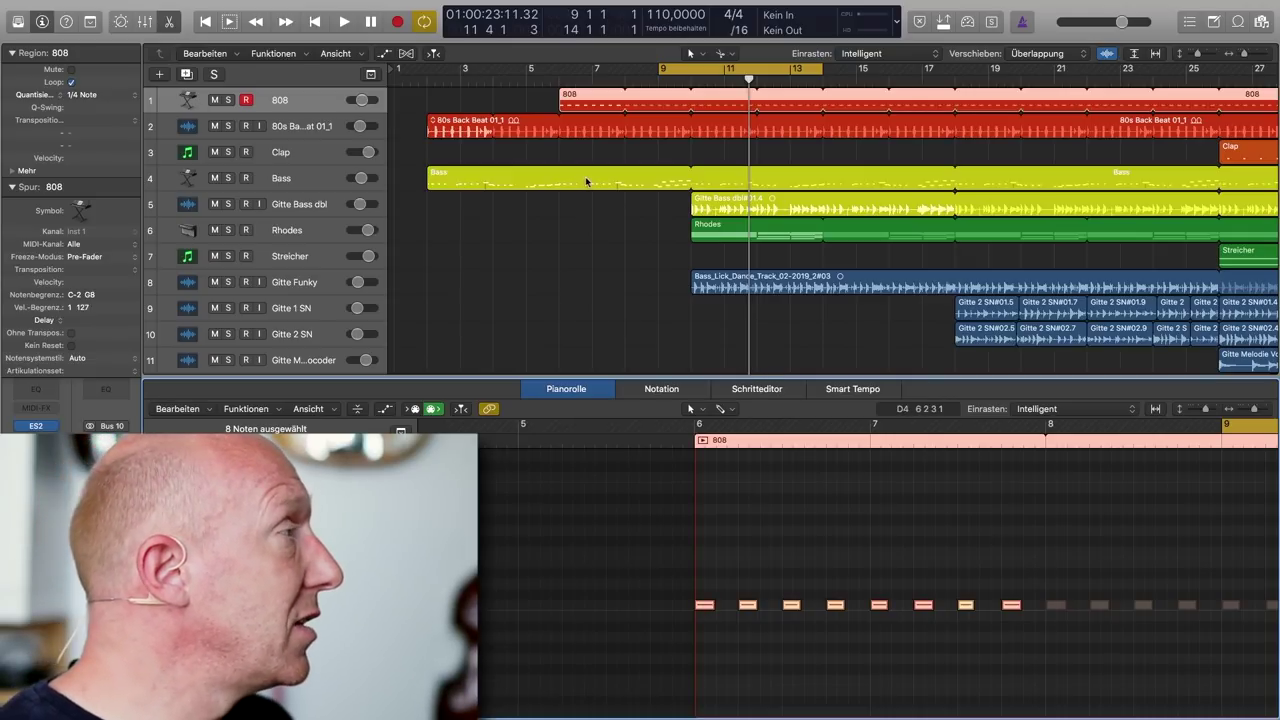
- Select the 80s Back Beat 01_1 track, show the mixer, and open the SPAN analyzer on the Stereo Out channel
left_click(297, 128)
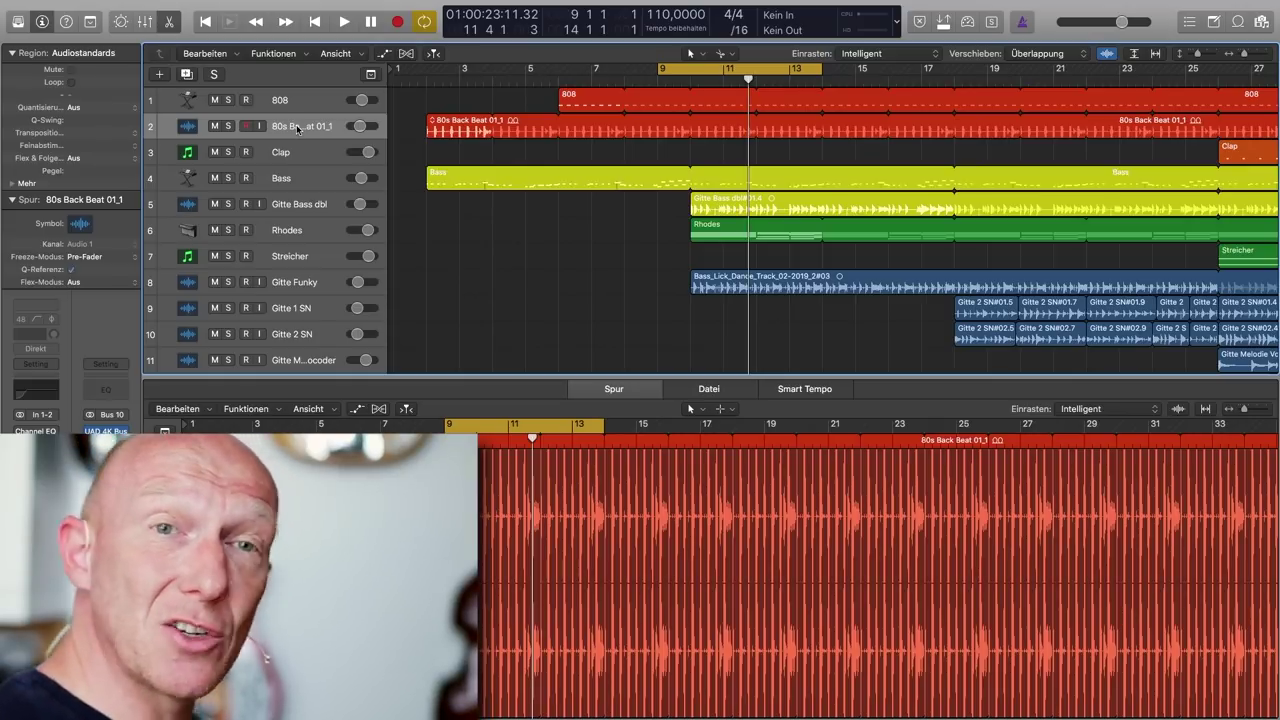
key("x")
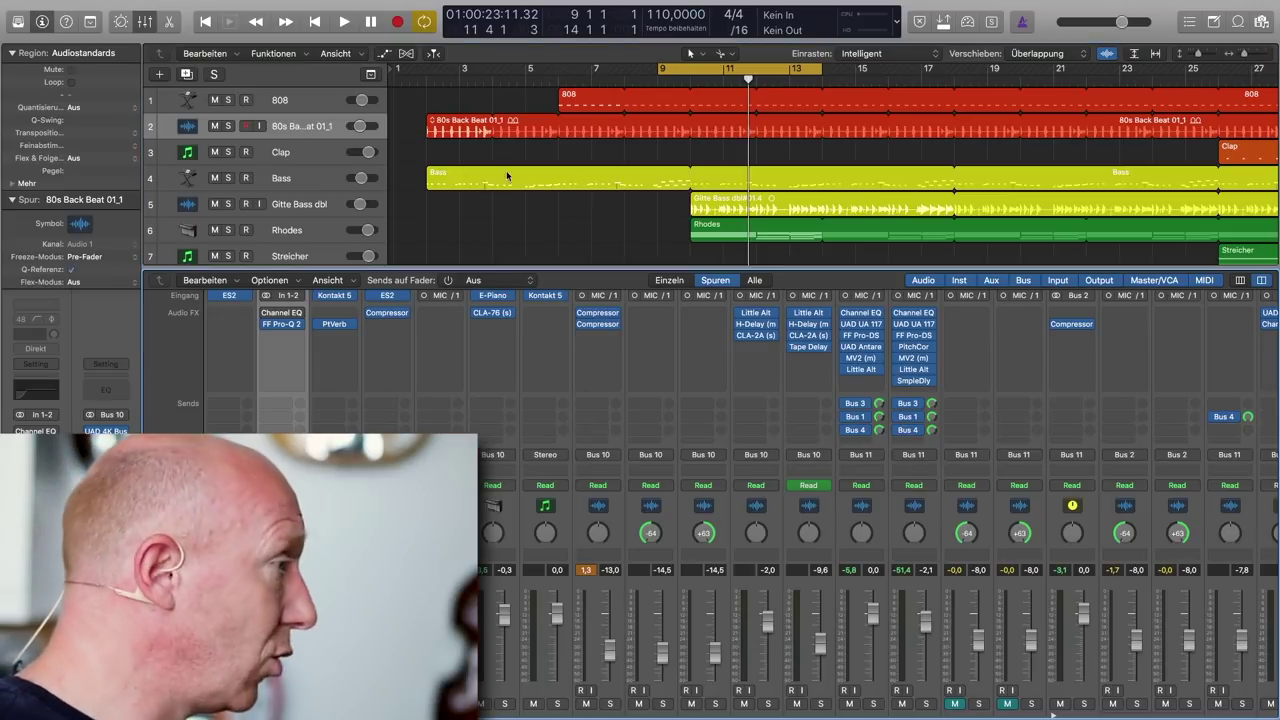
scroll(990, 350, "right", 7)
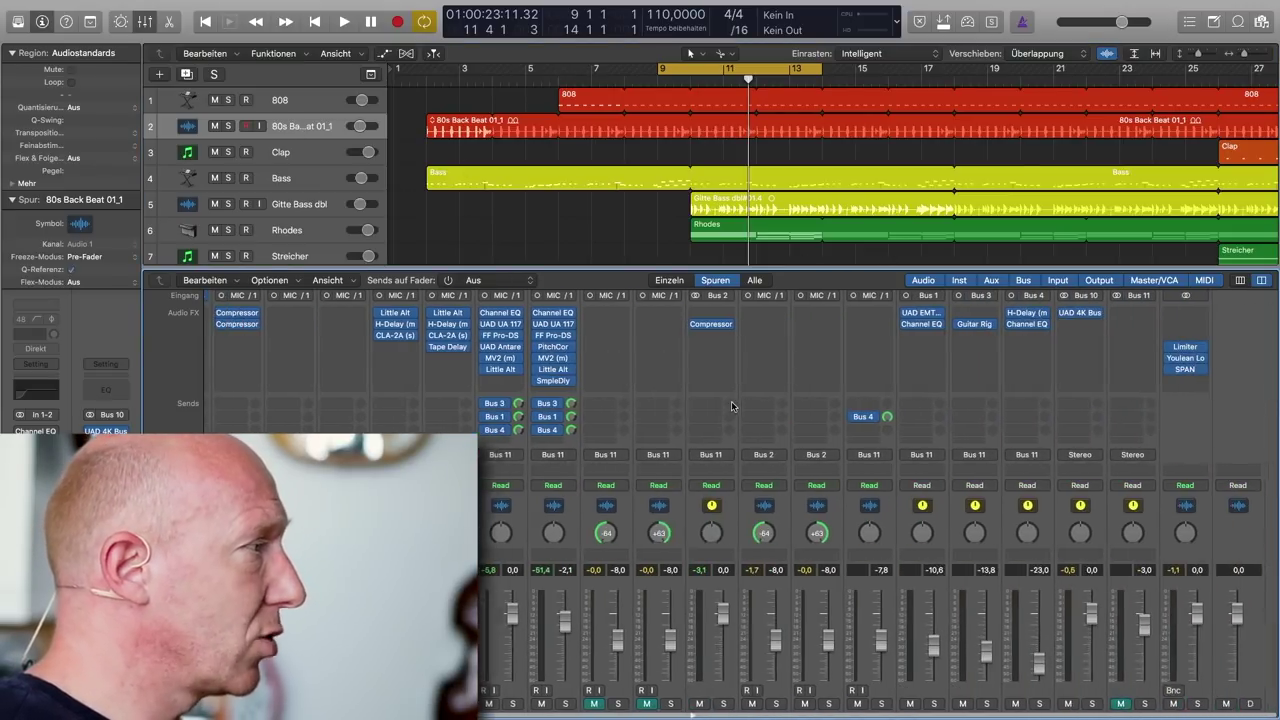
left_click(1197, 369)
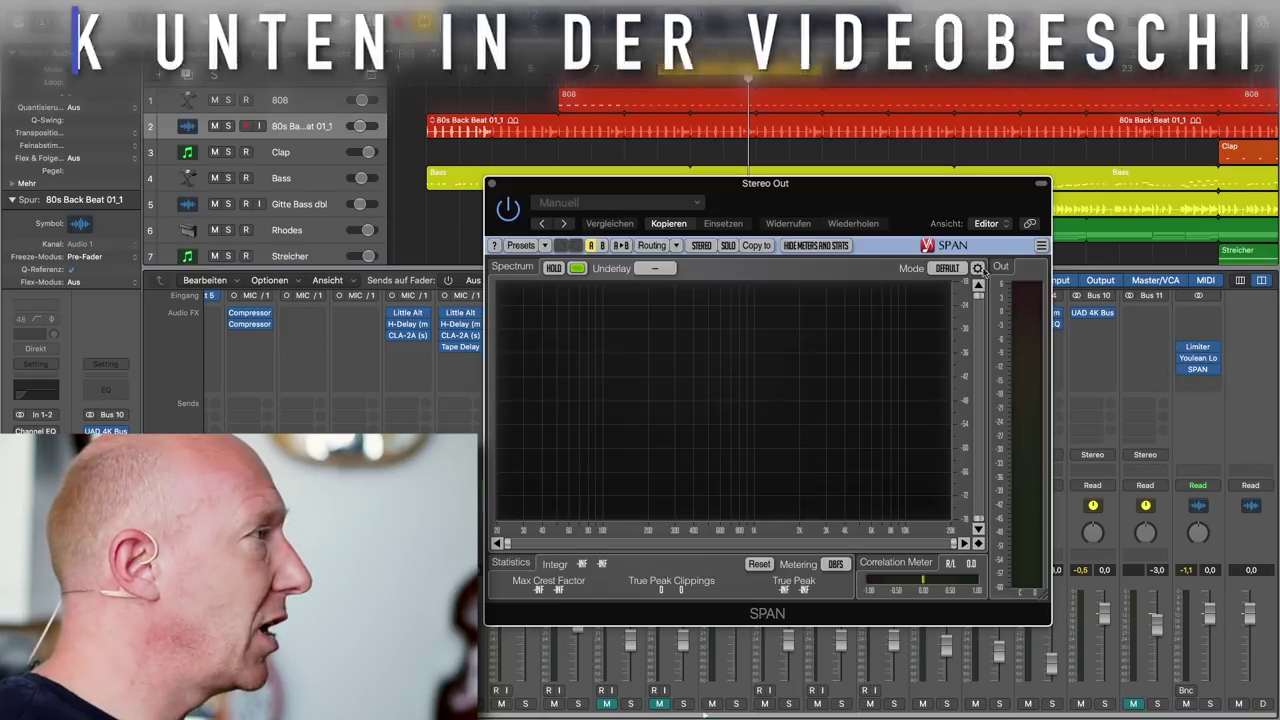
left_click_drag(809, 195, 799, 131)
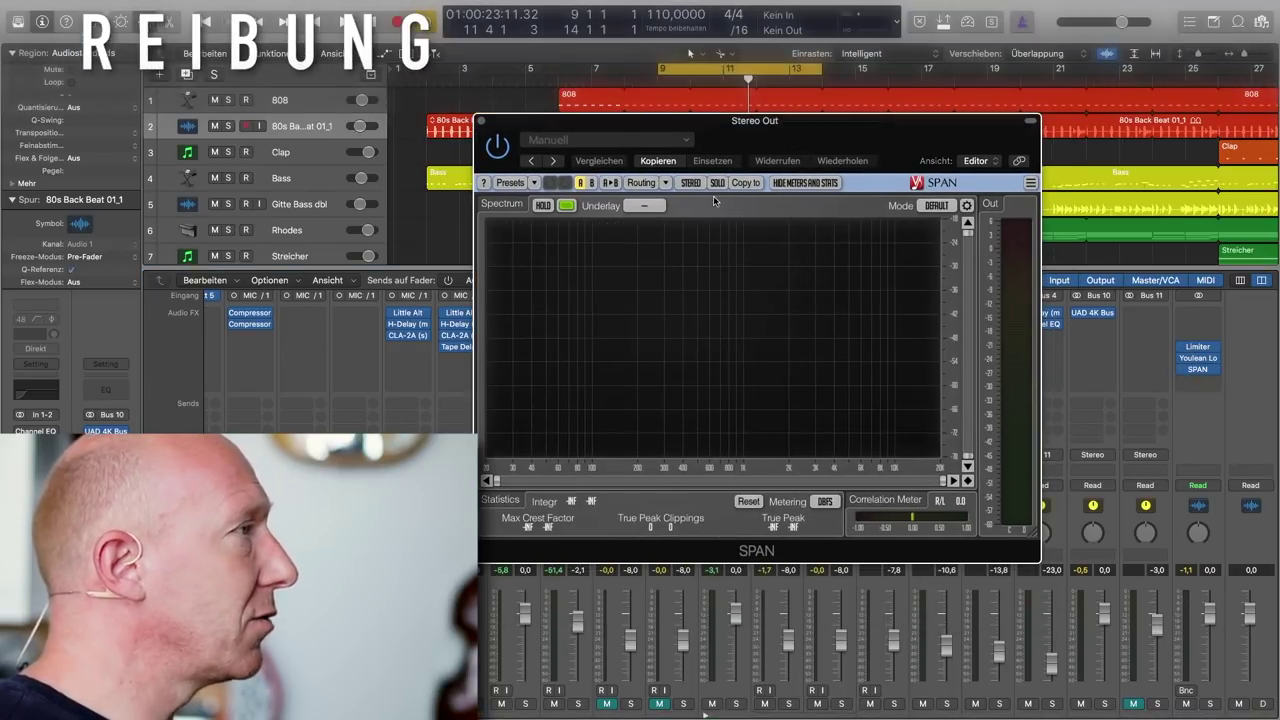
- Play the mix through the SPAN analyzer, look up the frequency of note C2 in the spectrum, and close the analyzer
key("space")
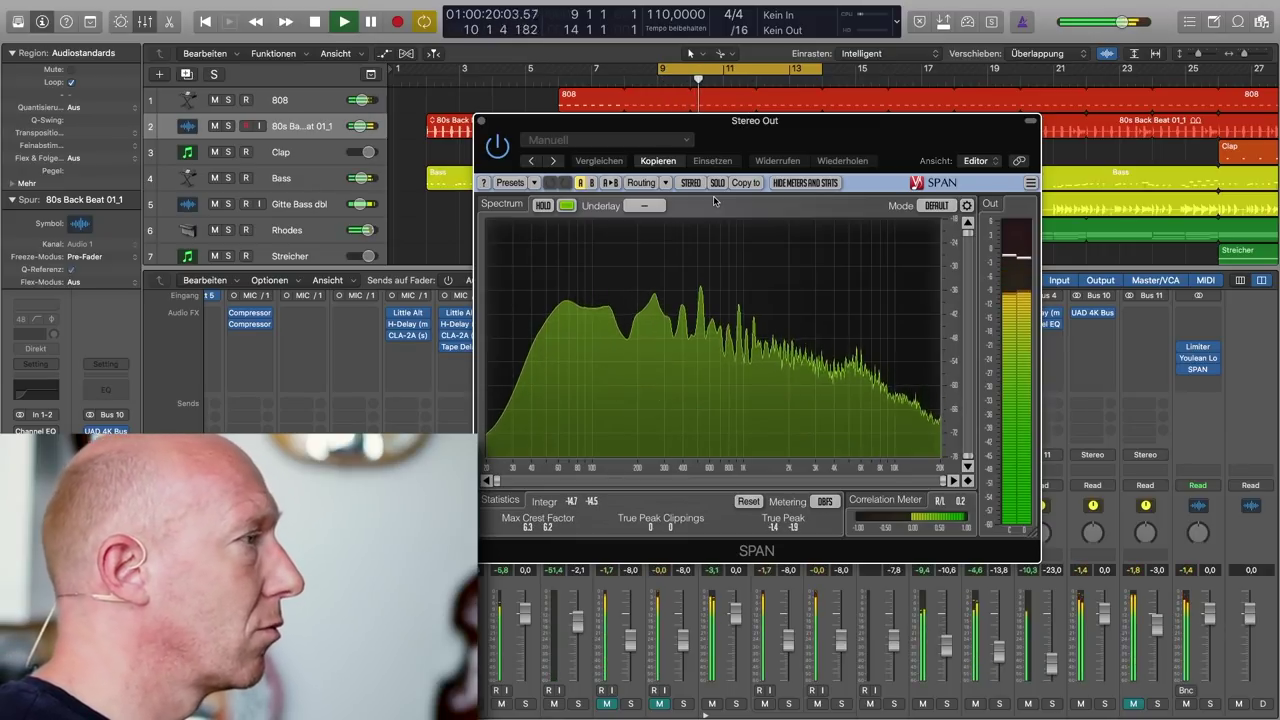
key("space")
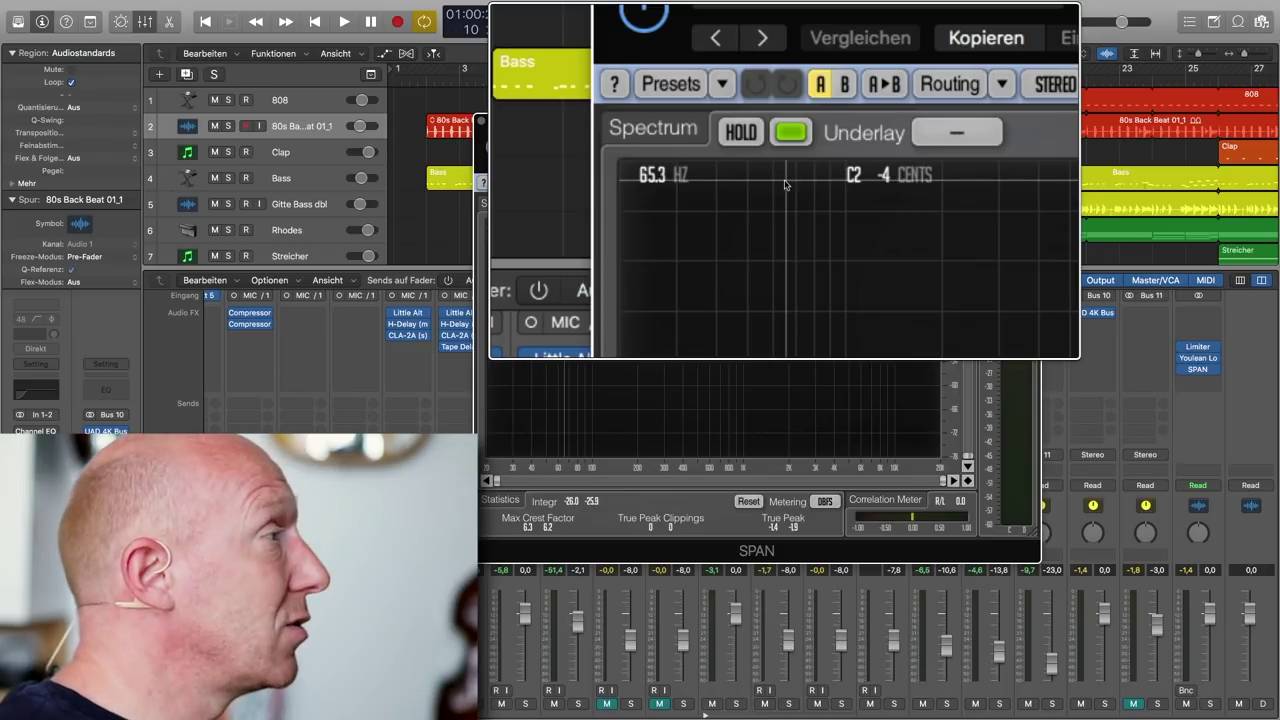
left_click(482, 121)
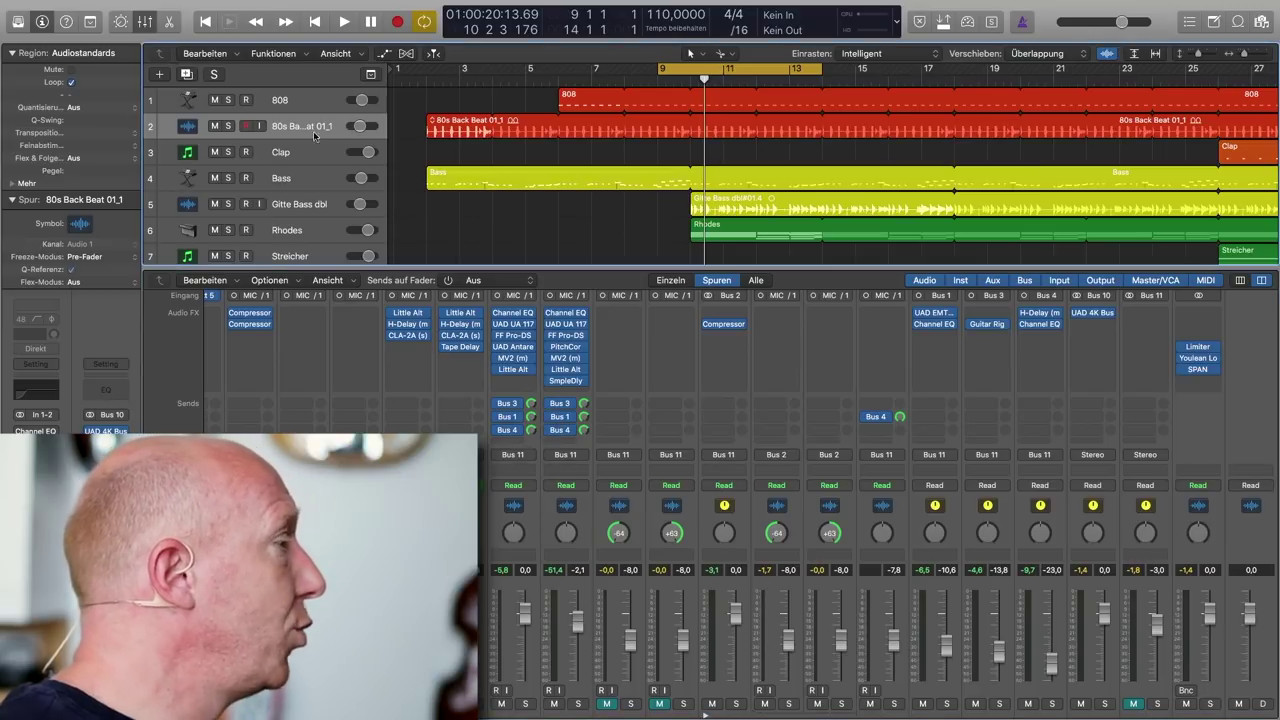
- Enlarge the mixer area and open the FF Pro-Q 2 equalizer on the 80s Back Beat 01_1 channel
scroll(710, 500, "down", 2)
scroll(710, 500, "left", 5)
scroll(313, 383, "left", 3)
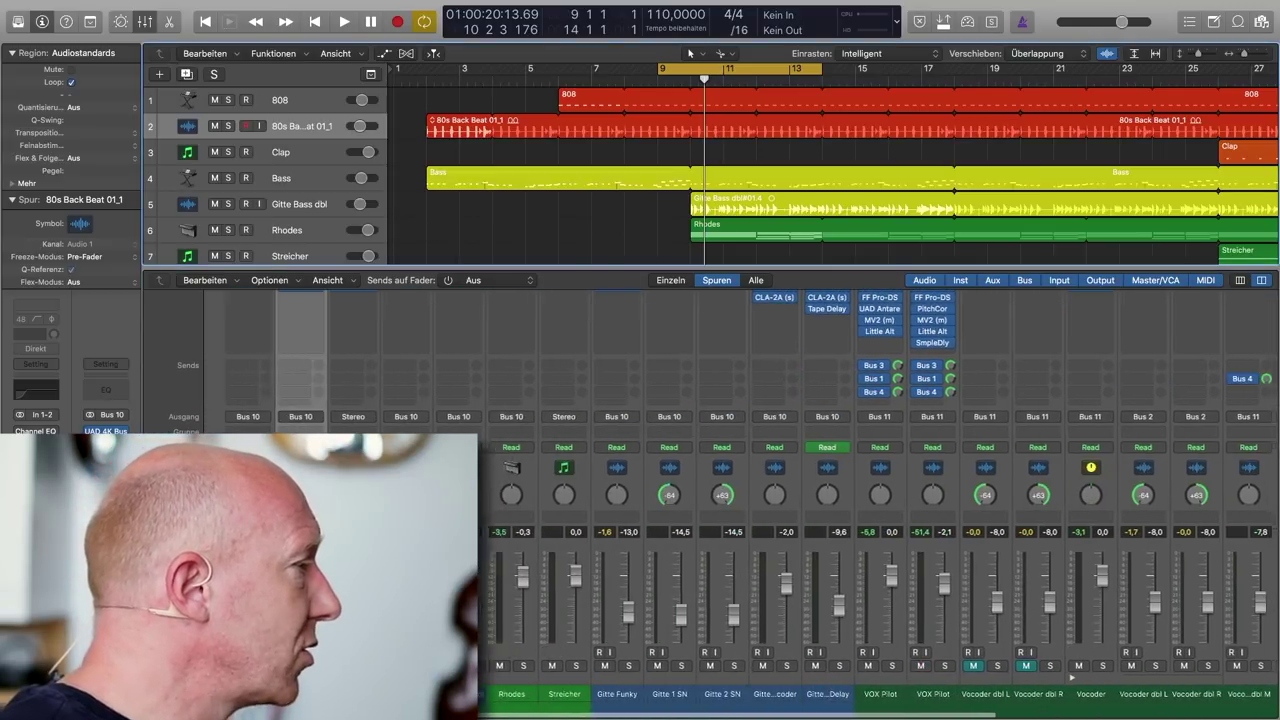
left_click_drag(349, 265, 355, 226)
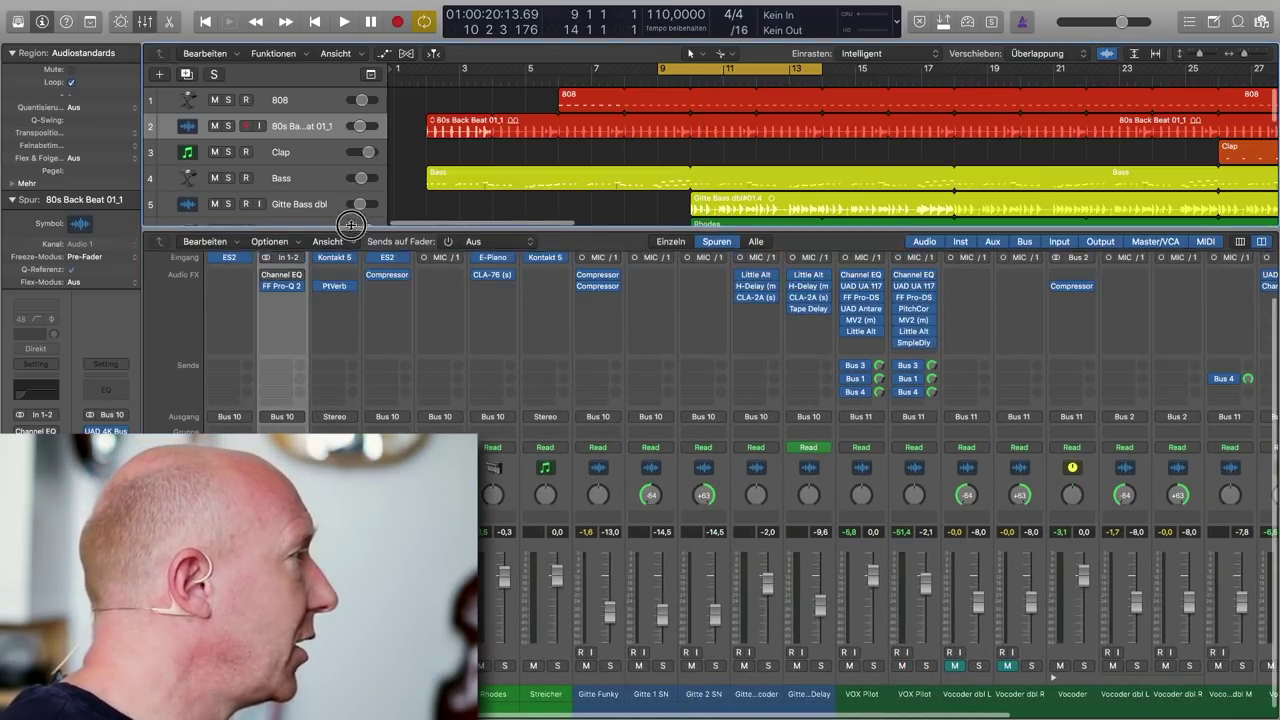
left_click(301, 291)
left_click_drag(327, 24, 930, 235)
mouse_move(1056, 364)
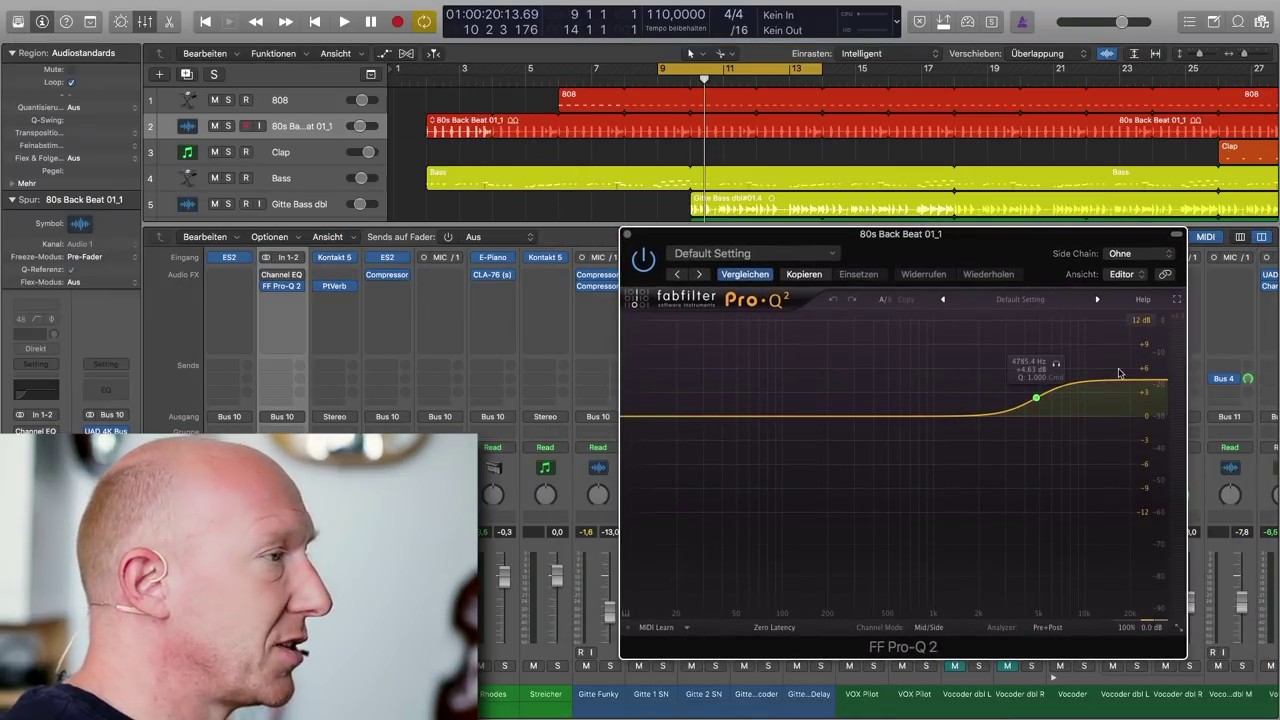
- Add a bell band at 65 Hz to the drum loop's equalizer and boost it by about 1.5 dB
left_click(731, 416)
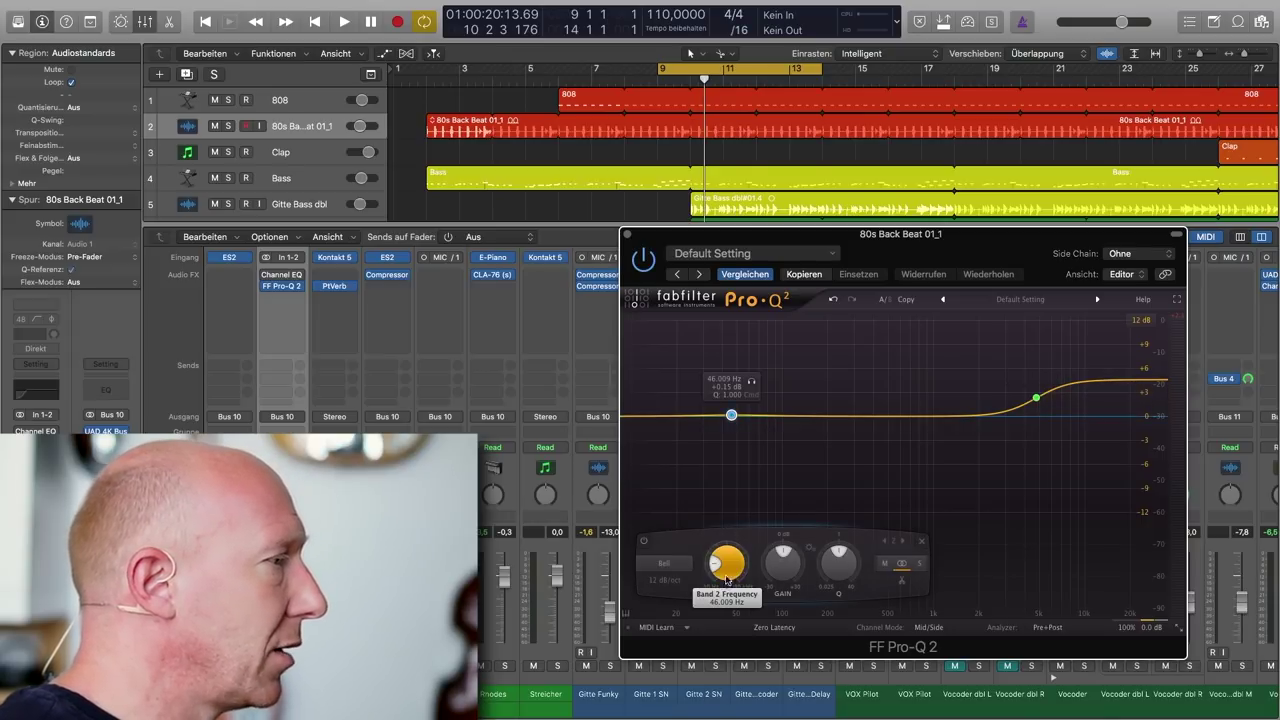
left_click(726, 571)
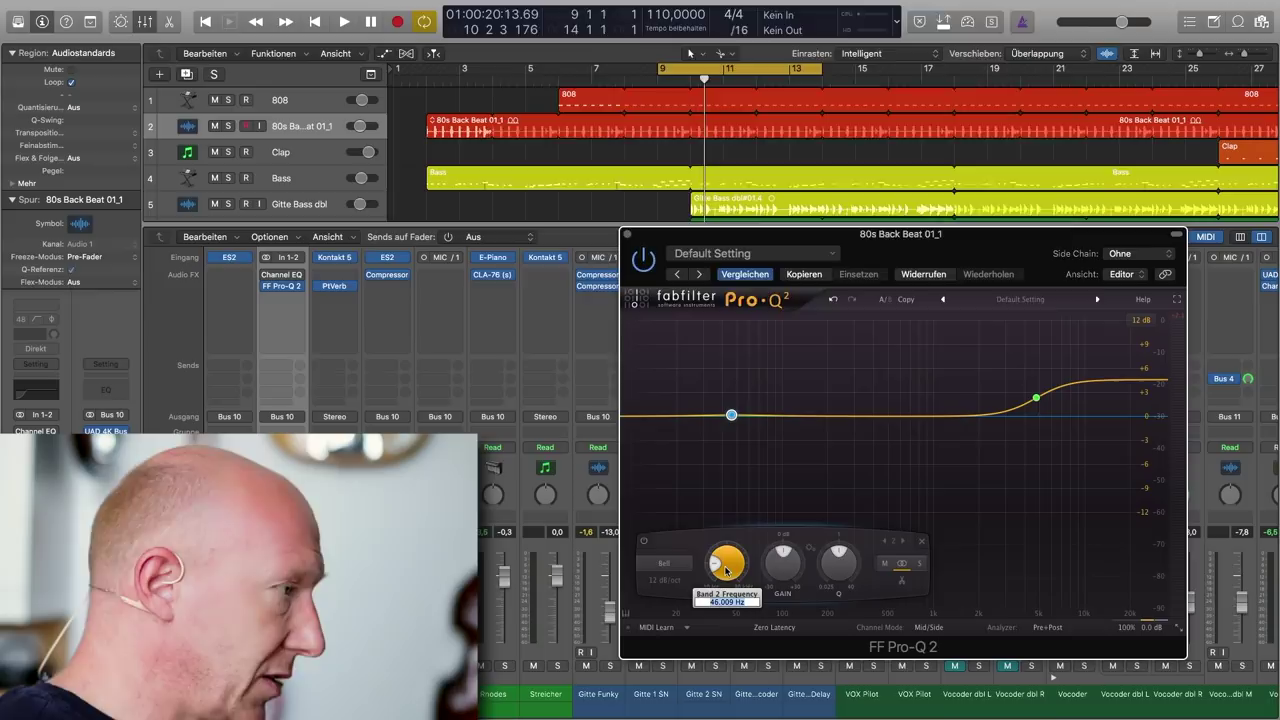
type("6")
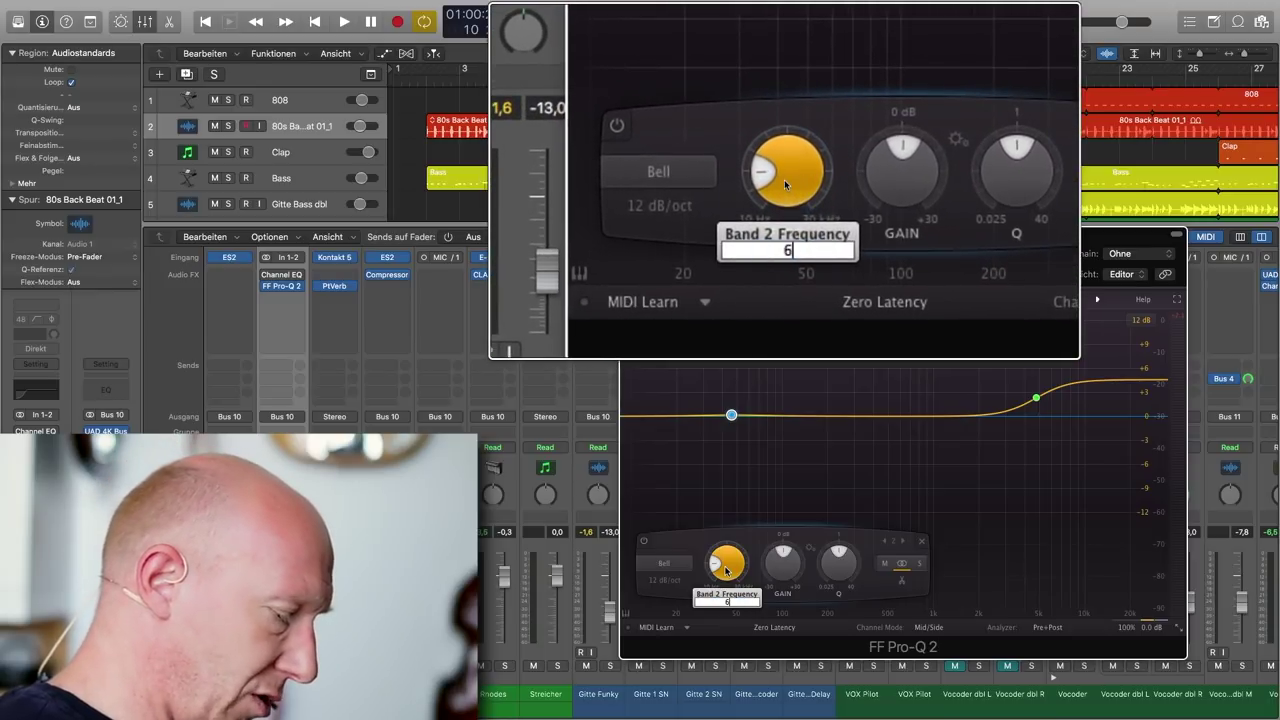
type("53")
key("BackSpace")
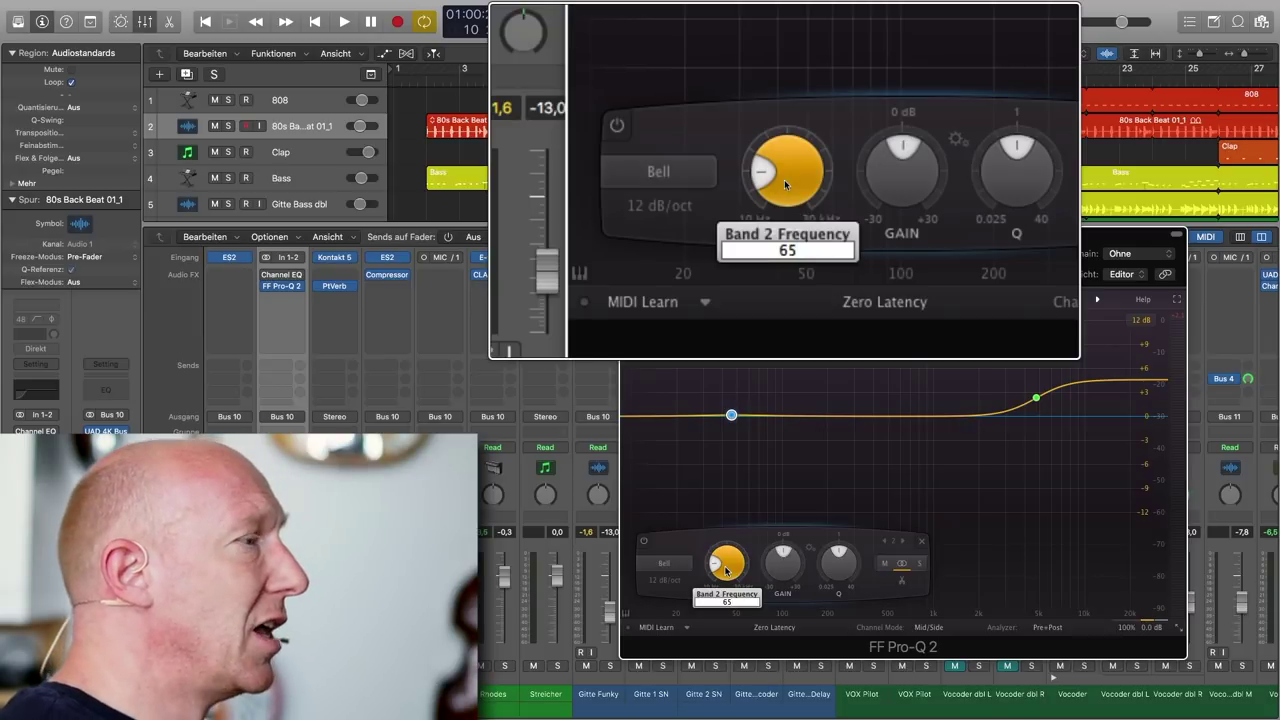
key("Return")
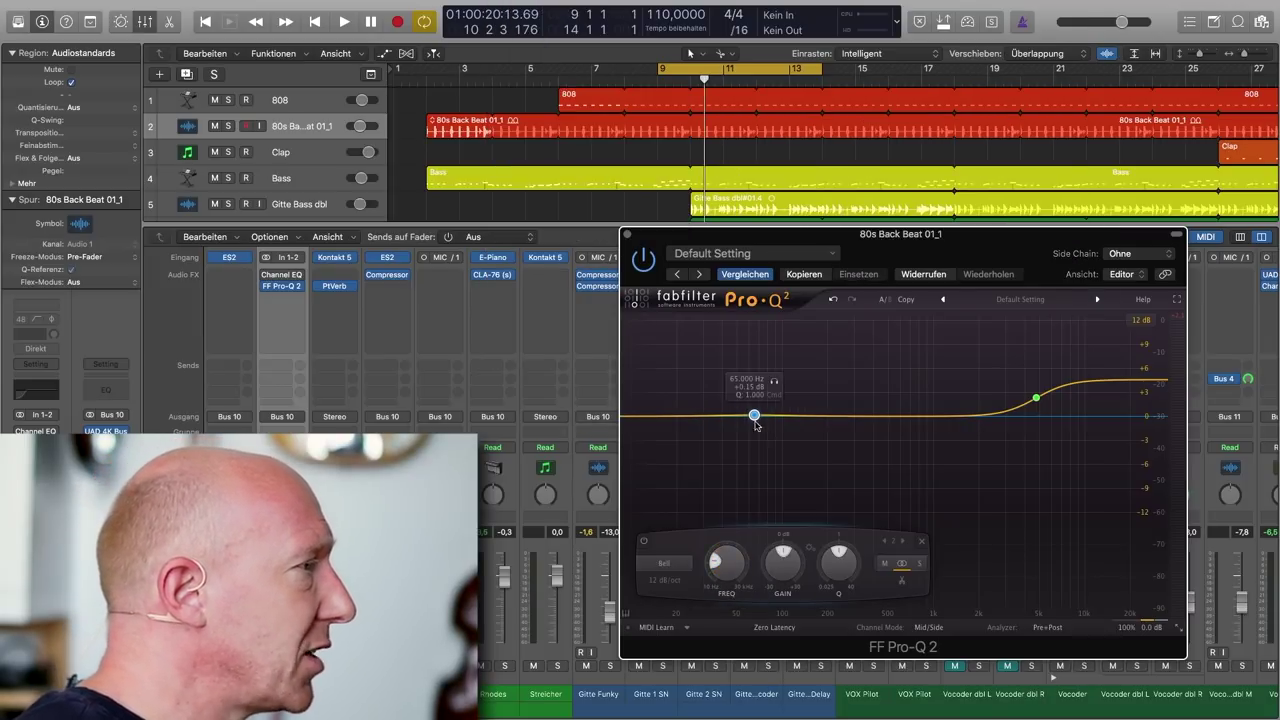
left_click_drag(753, 416, 755, 405)
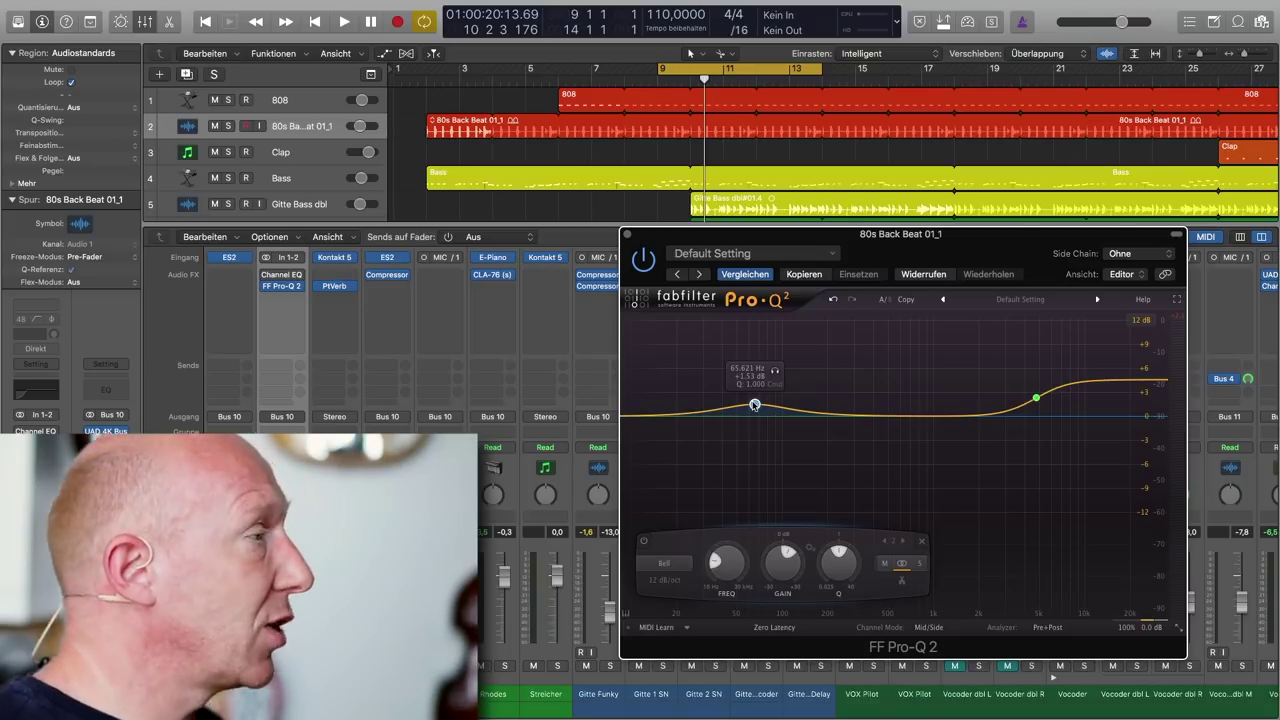
- Add a second low bell band at 130 Hz with a slight gain boost and a somewhat narrower Q
left_click(833, 415)
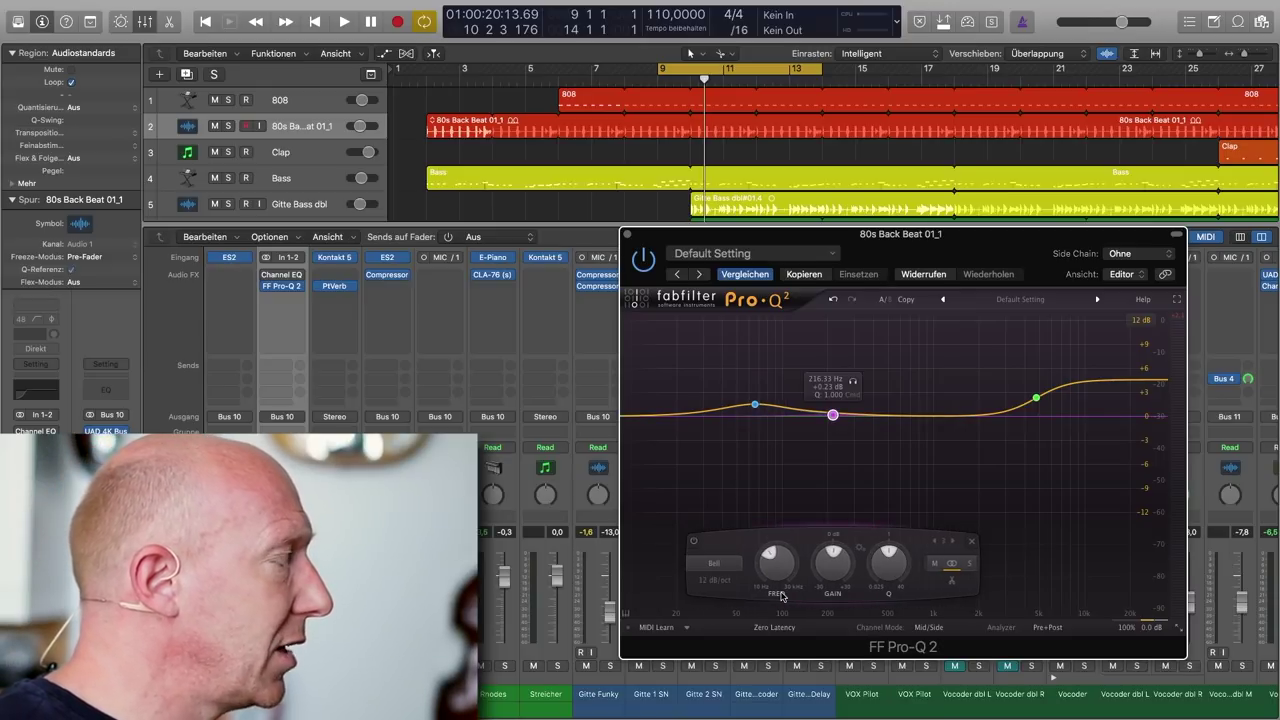
mouse_move(777, 580)
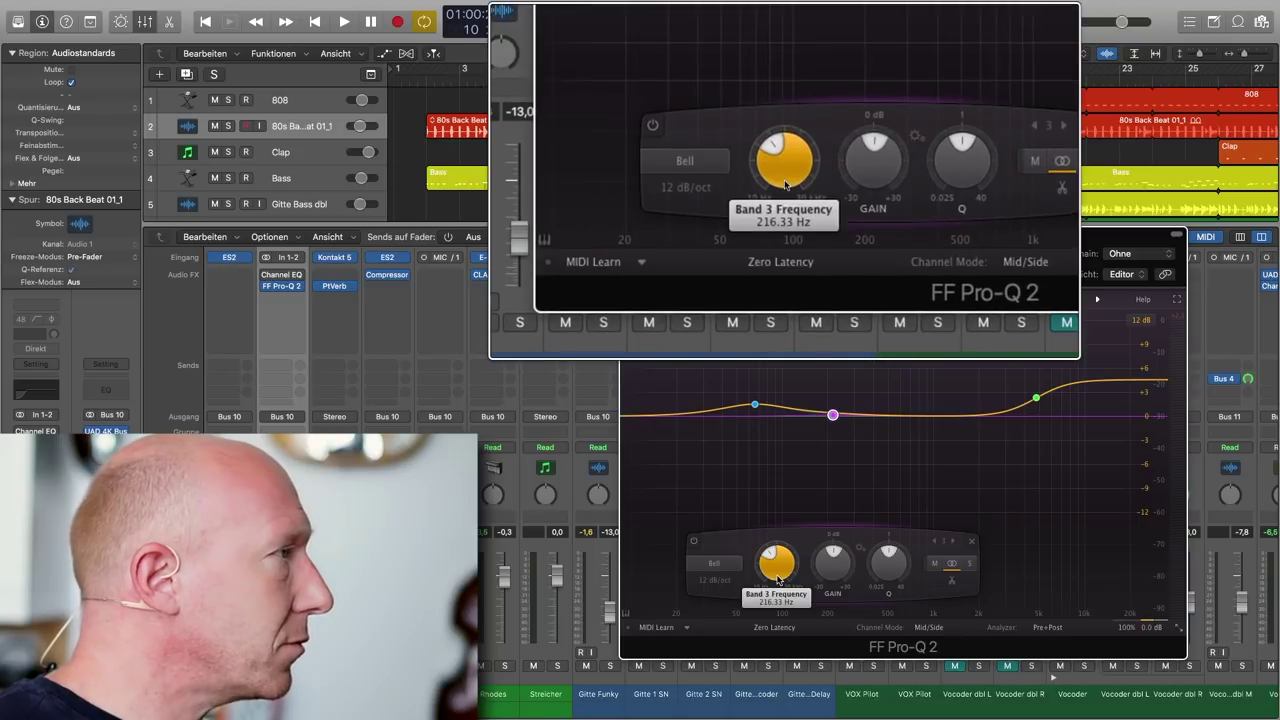
double_click(777, 563)
type("130")
key("Return")
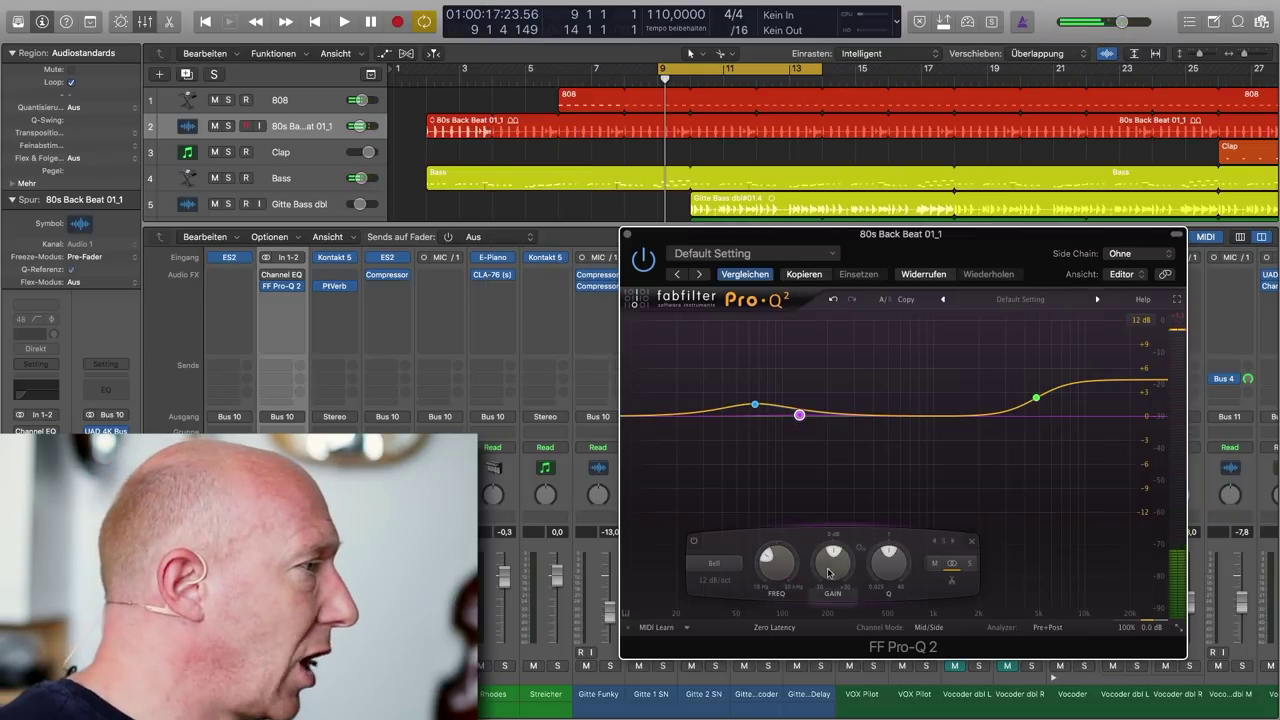
left_click_drag(840, 566, 890, 523)
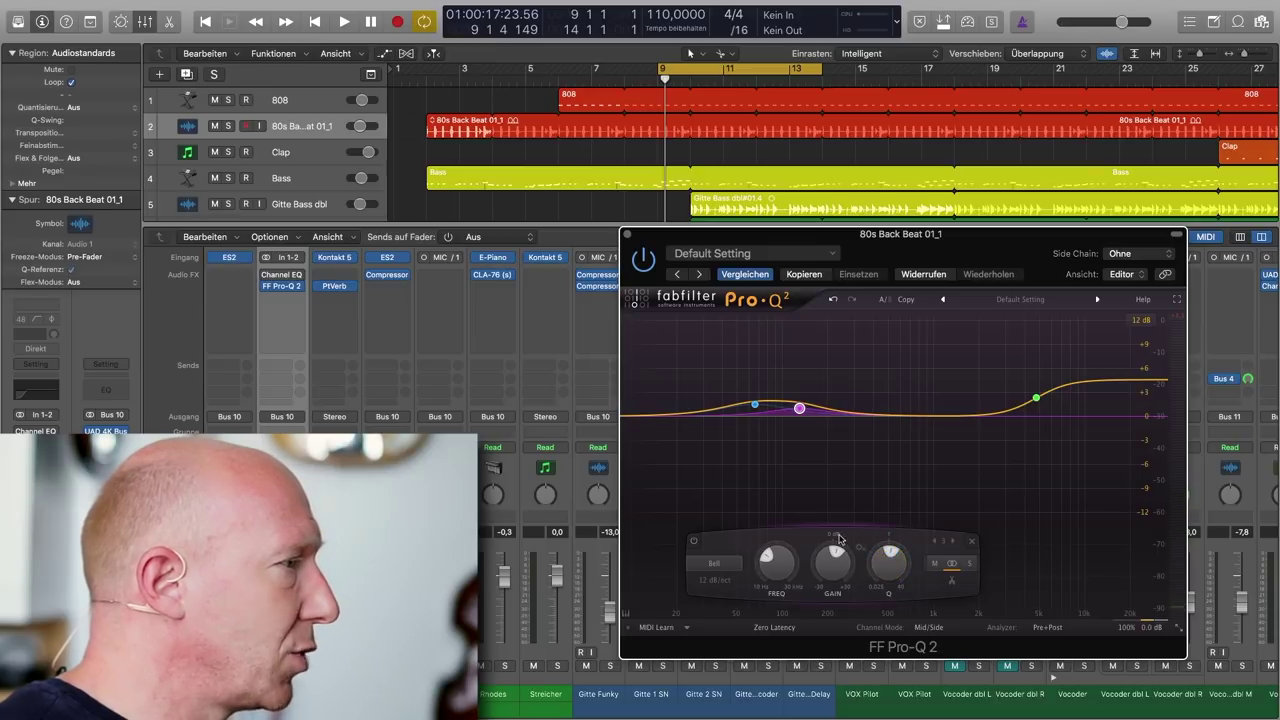
- Narrow the Q of the 65 Hz bell band slightly
left_click(756, 406)
left_click_drag(843, 562, 844, 539)
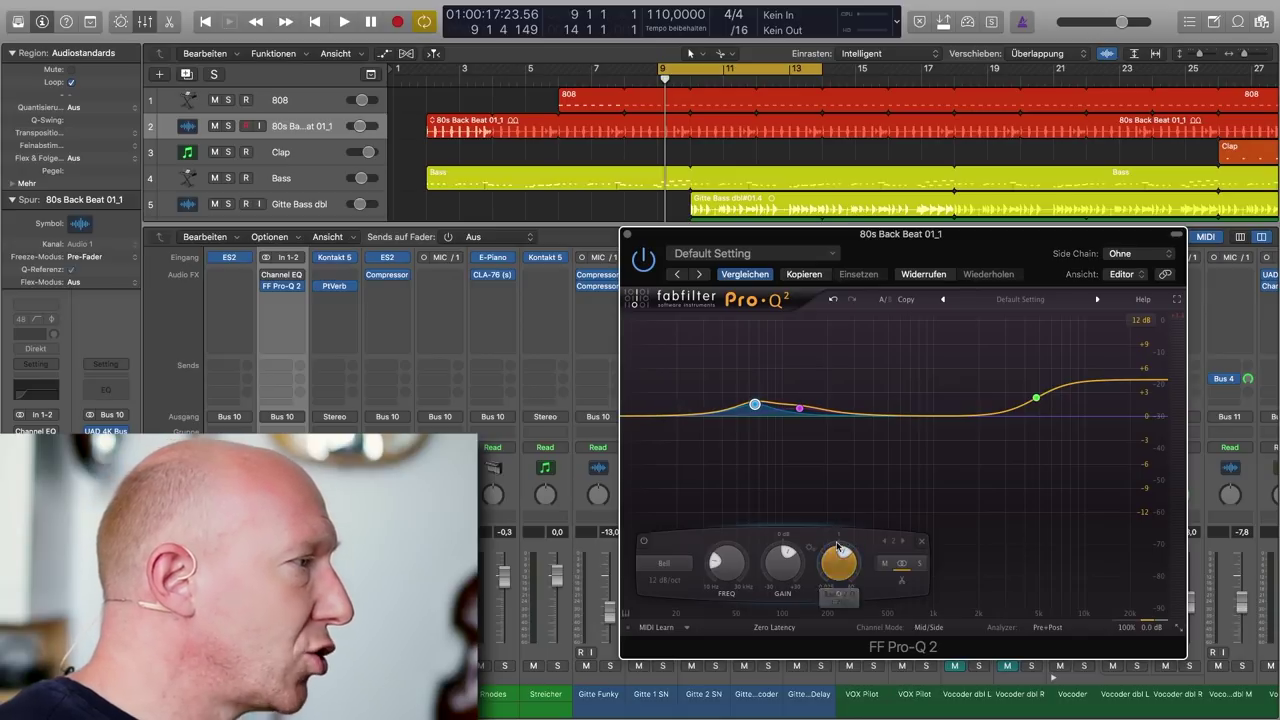
mouse_move(795, 580)
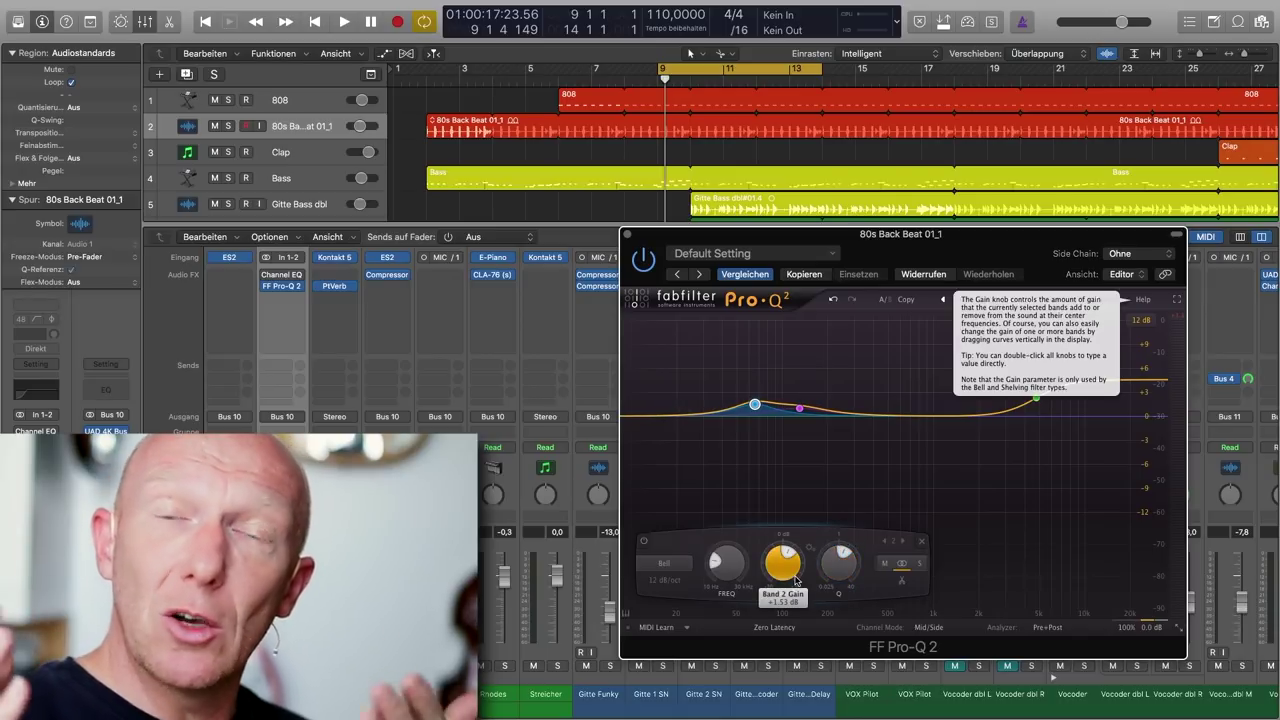